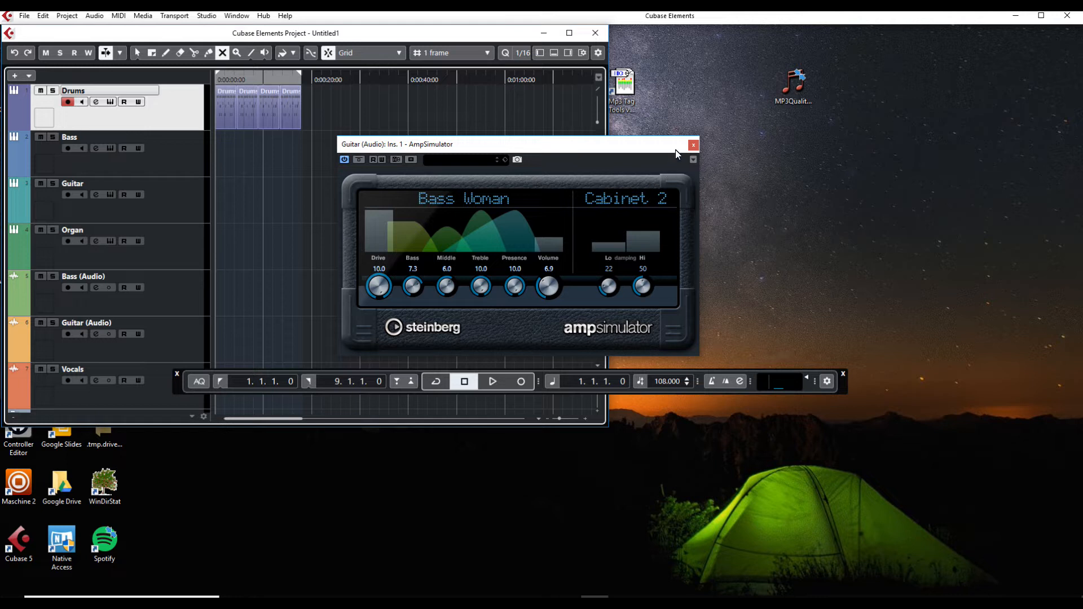
# Step: Close the AmpSimulator plug-in window, then maximize the project window and restore it to its floating size
pyautogui.click(694, 145)
pyautogui.click(569, 33)
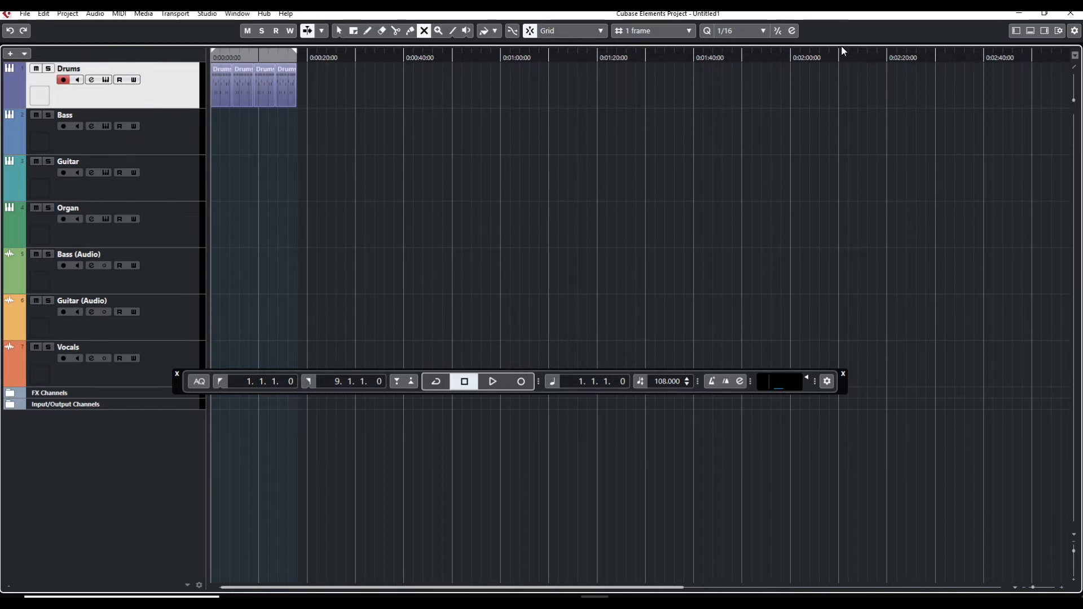
pyautogui.click(1047, 15)
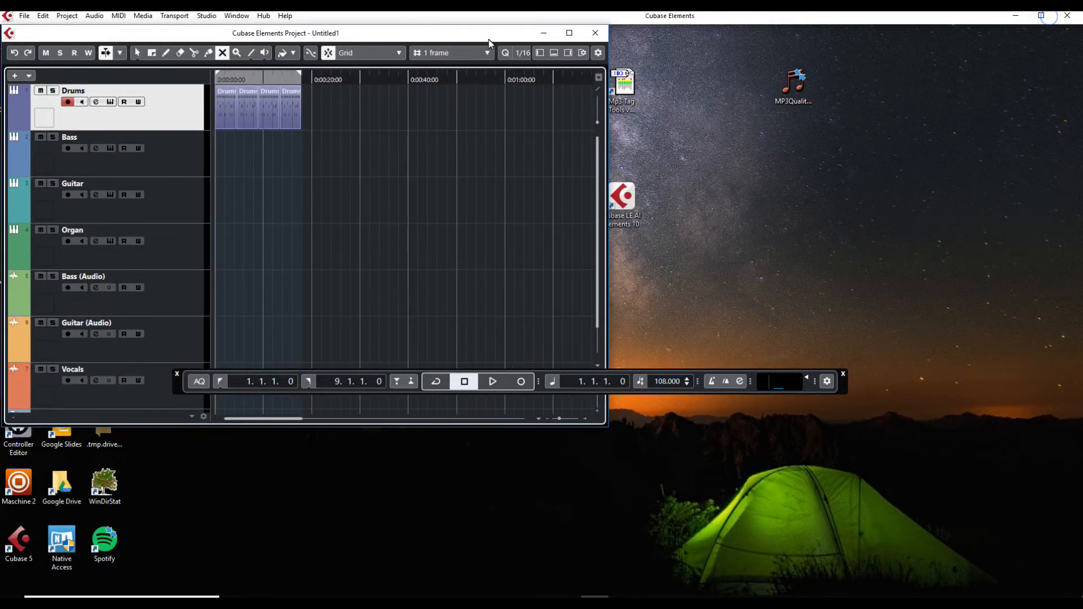
# Step: Reposition the project window on the desktop and enlarge it so that all tracks and channel folders fit
pyautogui.moveTo(358, 33); pyautogui.dragTo(482, 79)
pyautogui.moveTo(732, 191); pyautogui.dragTo(972, 220)
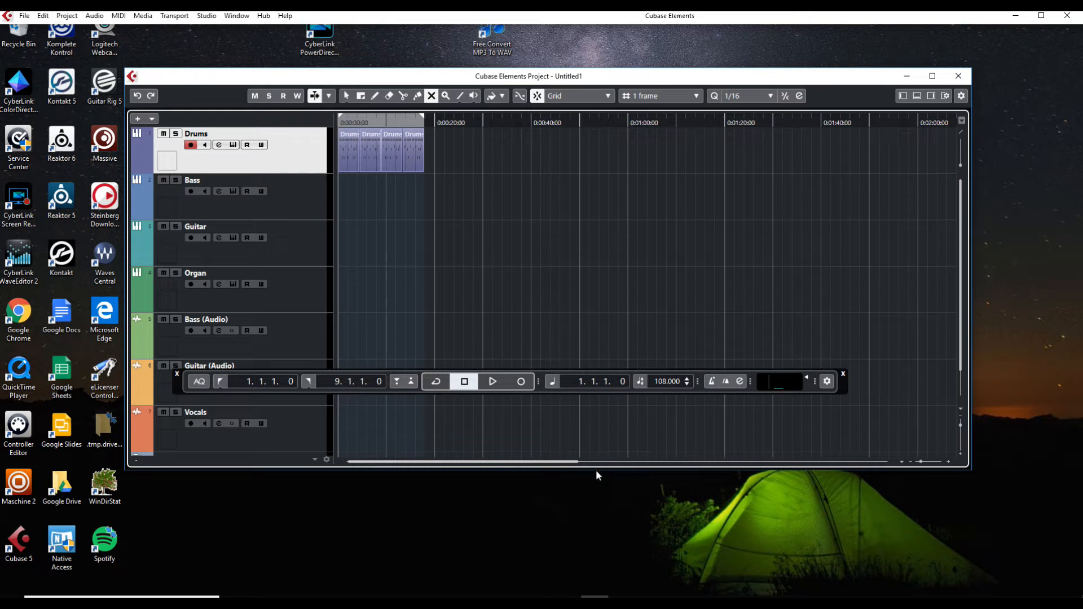
pyautogui.moveTo(592, 468); pyautogui.dragTo(604, 597)
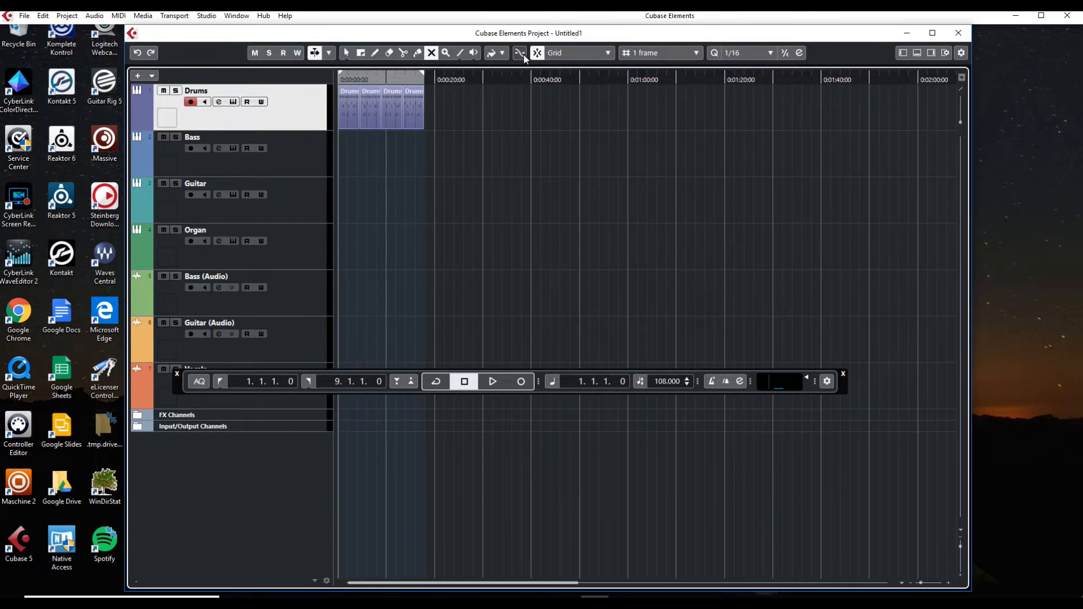
pyautogui.moveTo(667, 30); pyautogui.dragTo(626, 69)
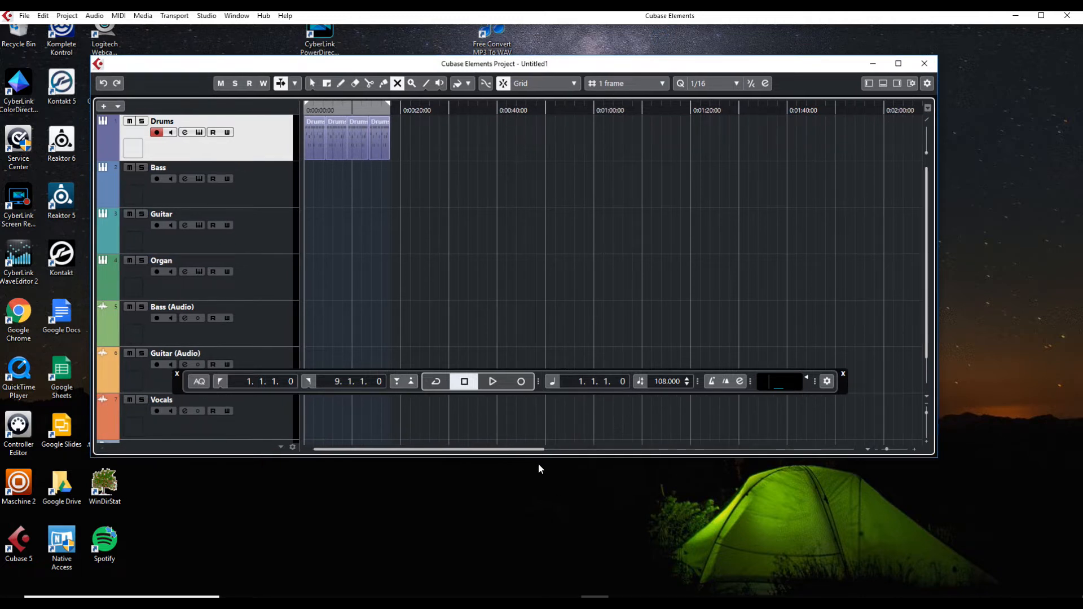
pyautogui.moveTo(539, 458); pyautogui.dragTo(561, 539)
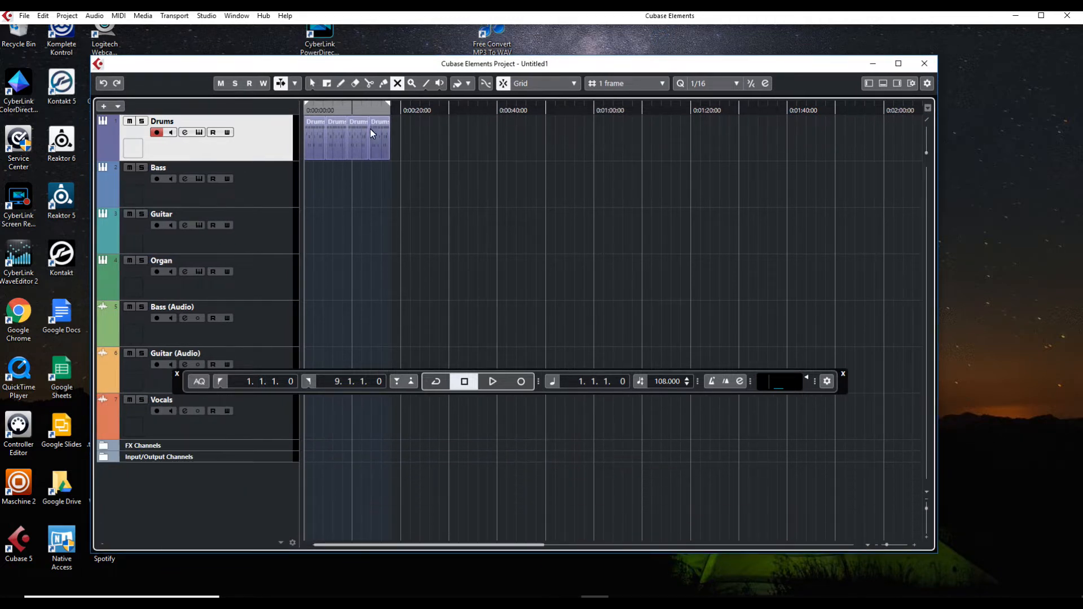
# Step: Open the Audio Connections window and examine the bus, audio device and port assignments for both inputs and outputs
pyautogui.click(207, 16)
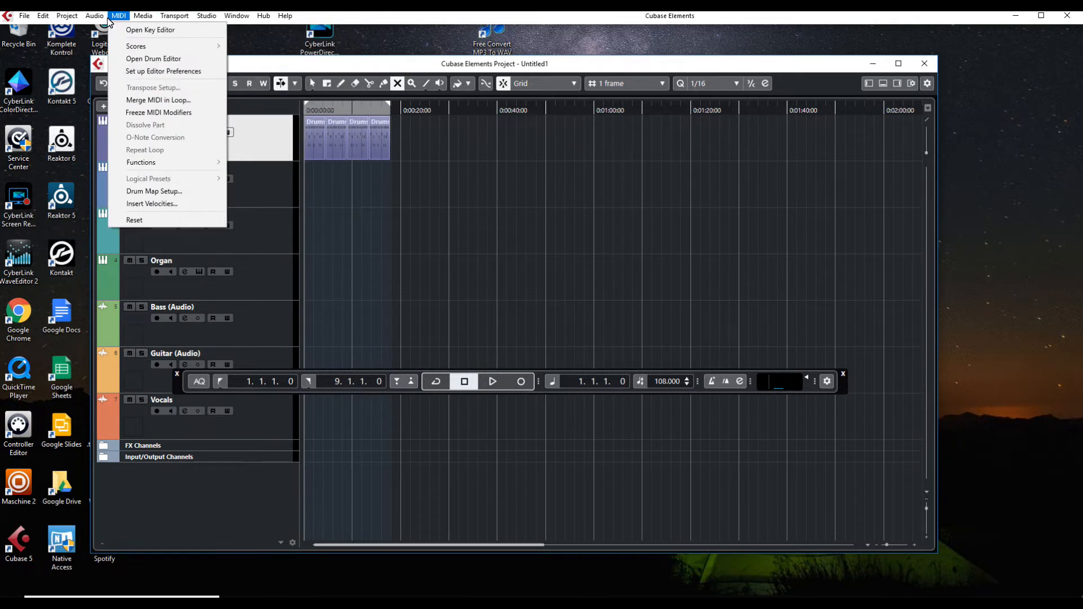
pyautogui.moveTo(96, 20)
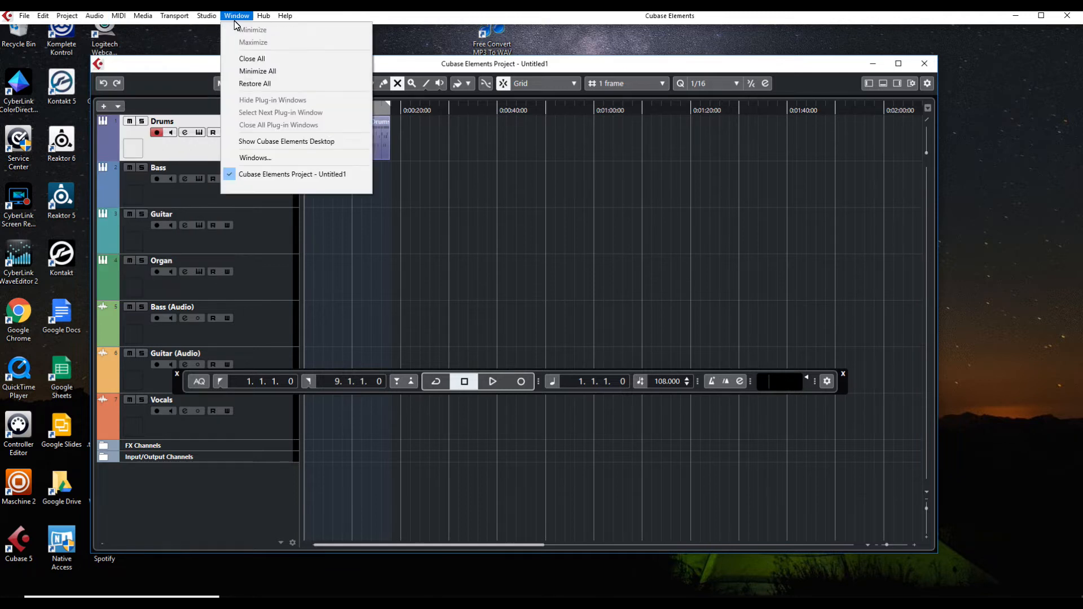
pyautogui.moveTo(206, 21)
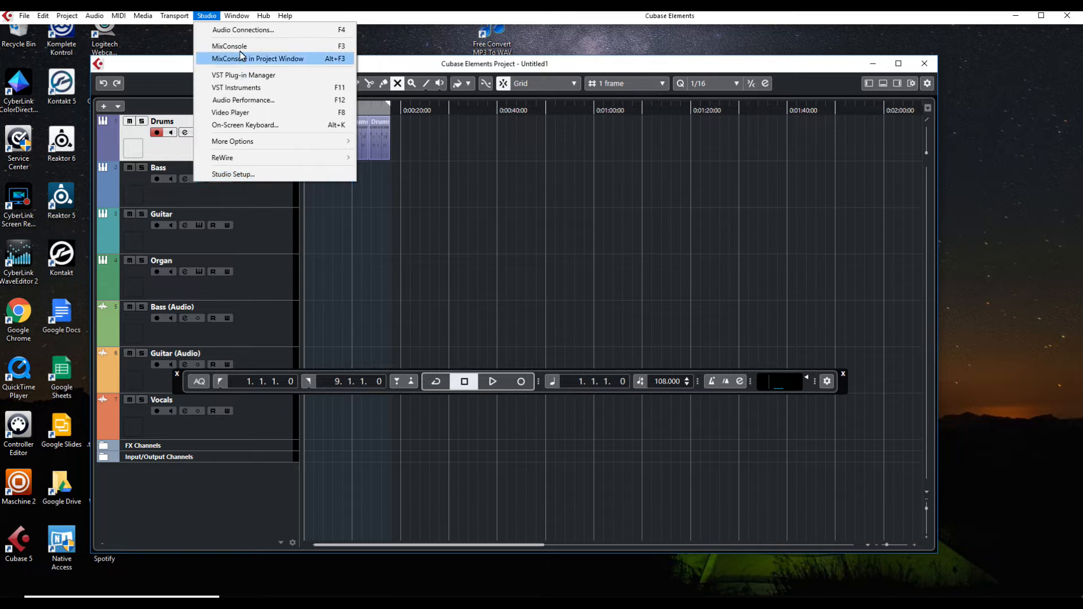
pyautogui.click(244, 29)
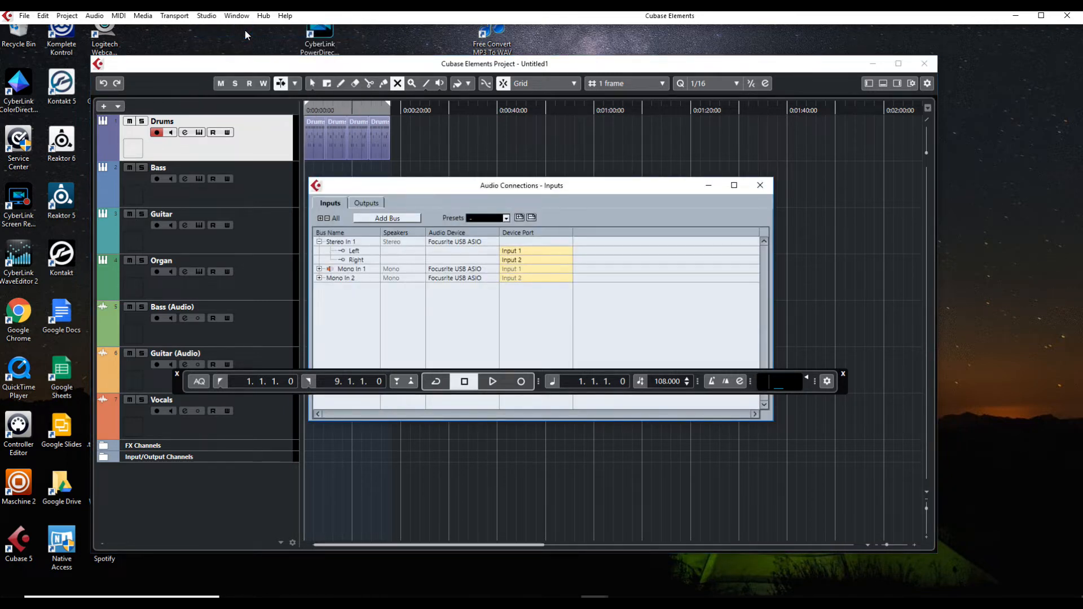
pyautogui.moveTo(423, 188); pyautogui.dragTo(435, 158)
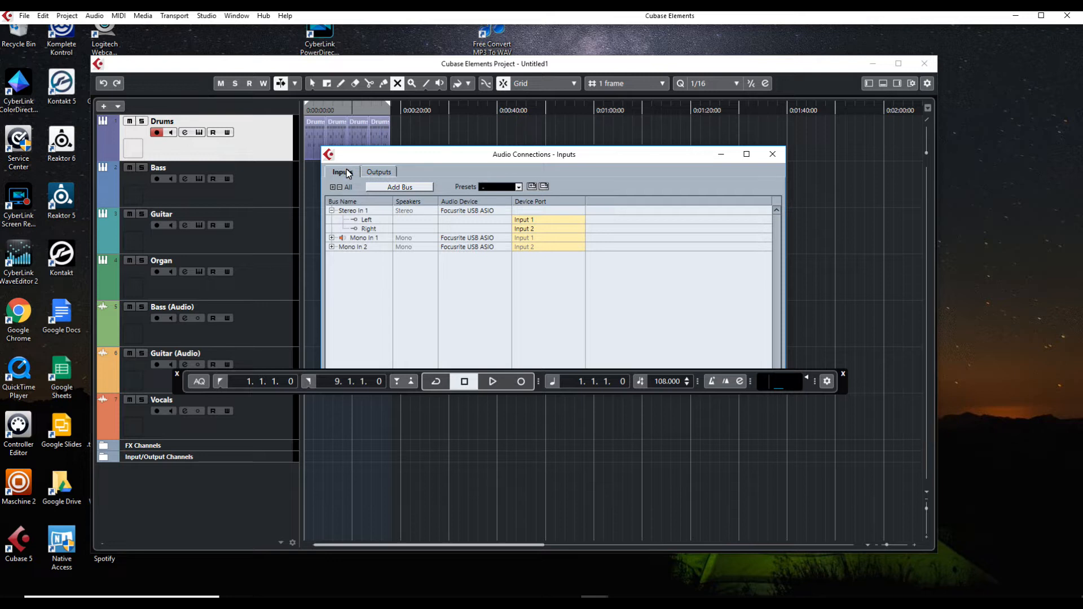
pyautogui.click(379, 173)
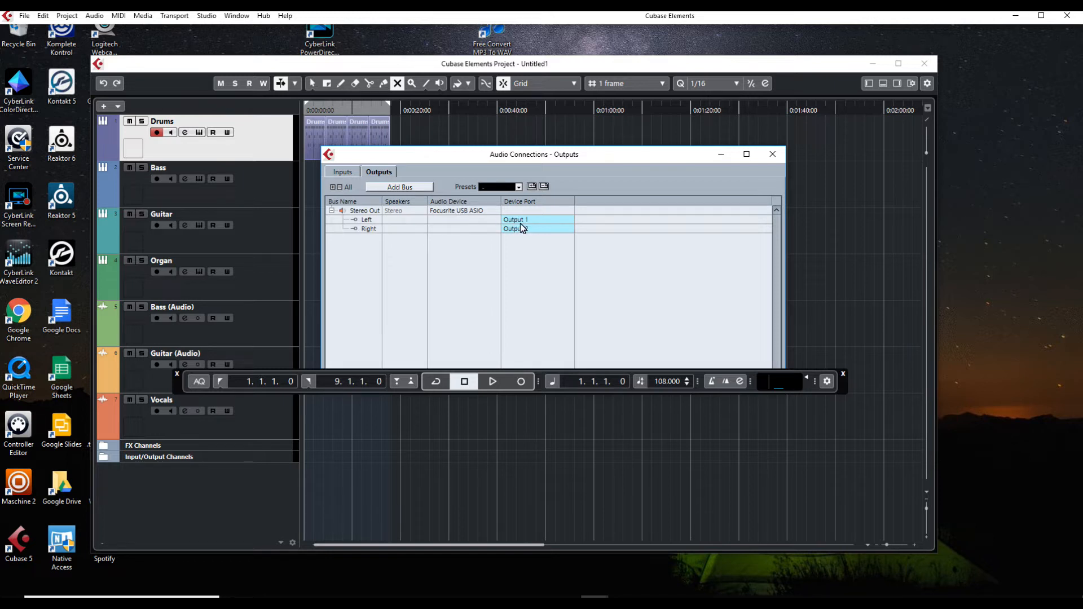
pyautogui.click(344, 172)
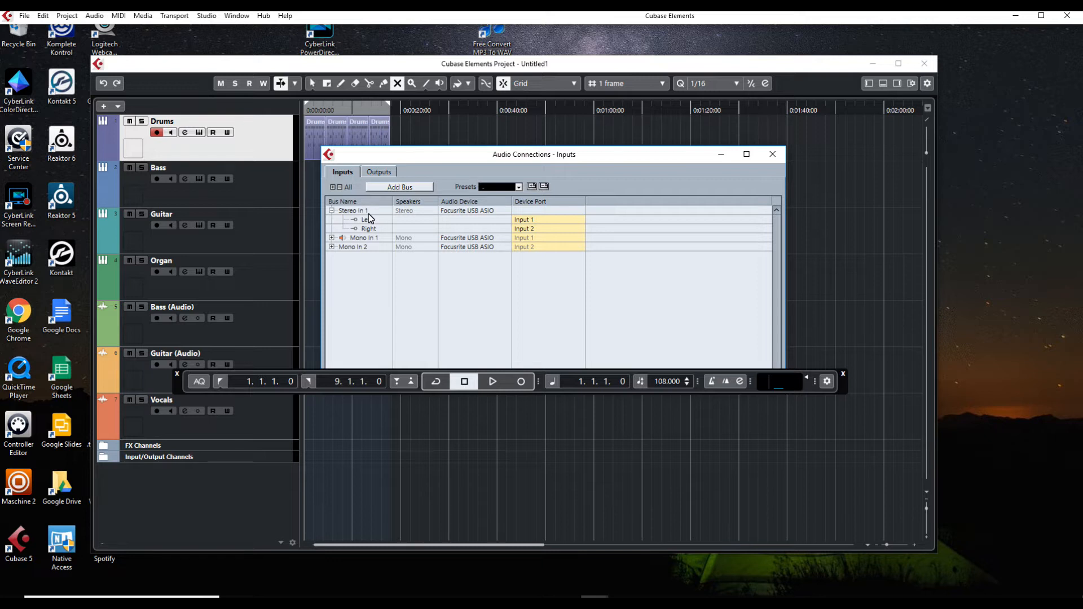
# Step: Inspect the port assignments of the Mono In 2 and Stereo In 1 input buses, and close Audio Connections
pyautogui.click(332, 247)
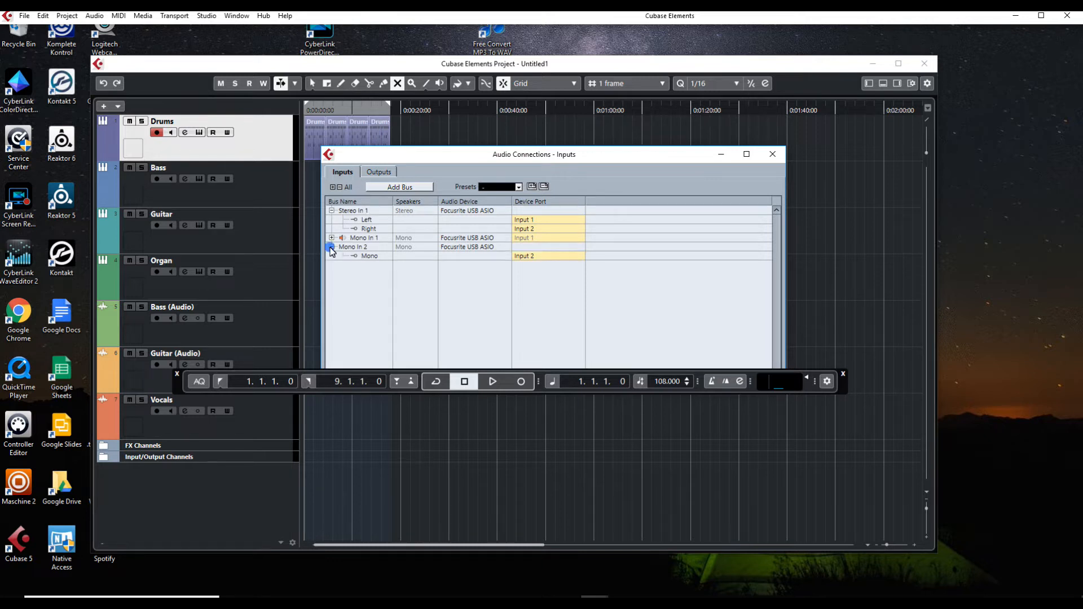
pyautogui.click(332, 247)
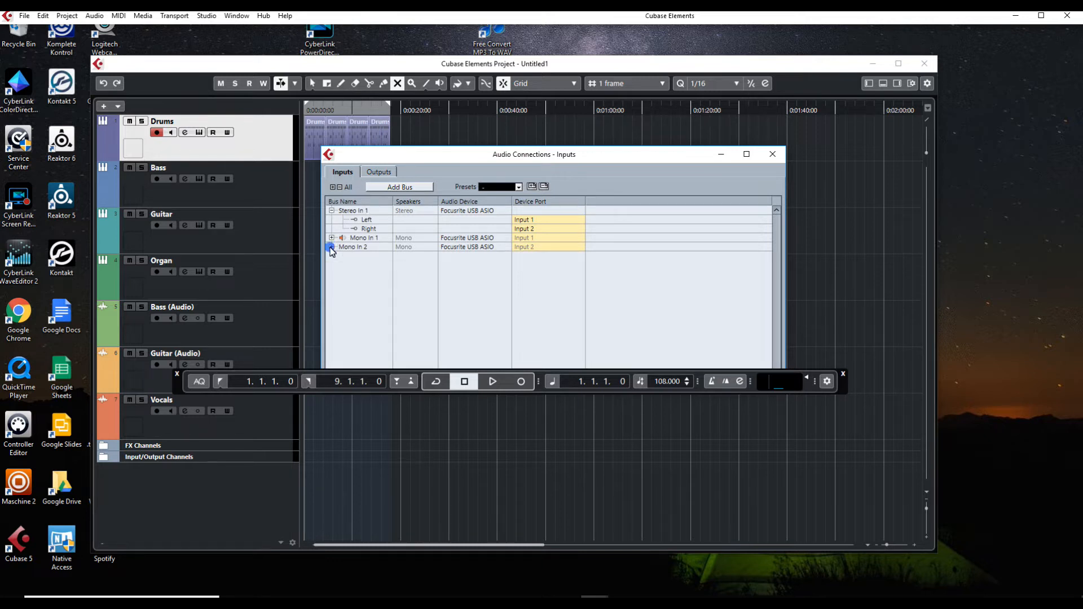
pyautogui.click(332, 211)
pyautogui.click(331, 211)
pyautogui.click(772, 154)
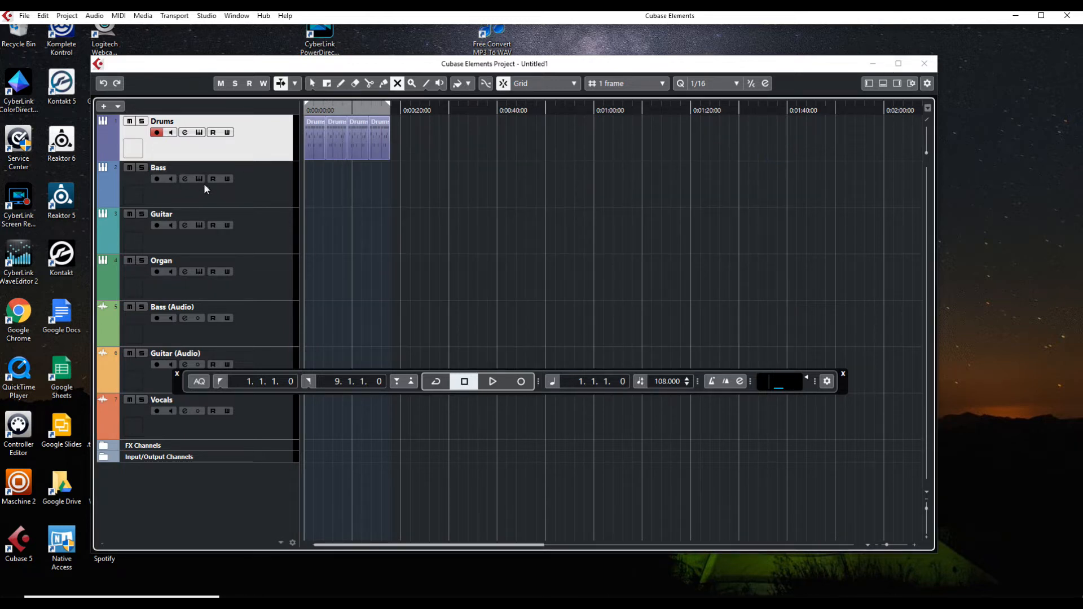
pyautogui.rightClick(262, 151)
pyautogui.click(262, 151)
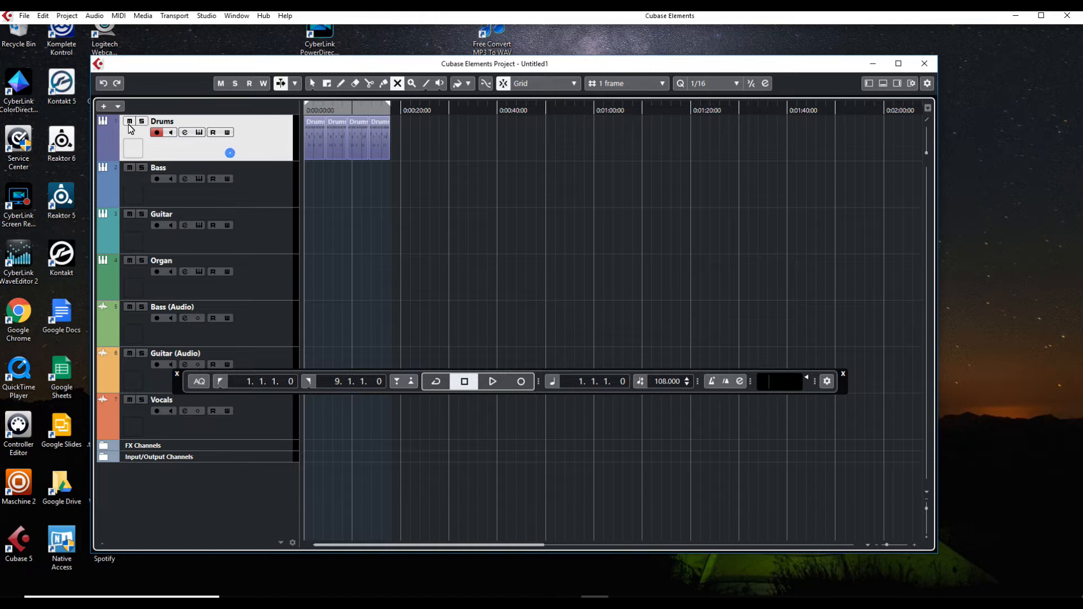
pyautogui.click(120, 106)
pyautogui.click(119, 106)
pyautogui.click(157, 134)
# Step: Move the transport bar clear of the track list and increase the height of the Drums track
pyautogui.moveTo(179, 389); pyautogui.dragTo(359, 385)
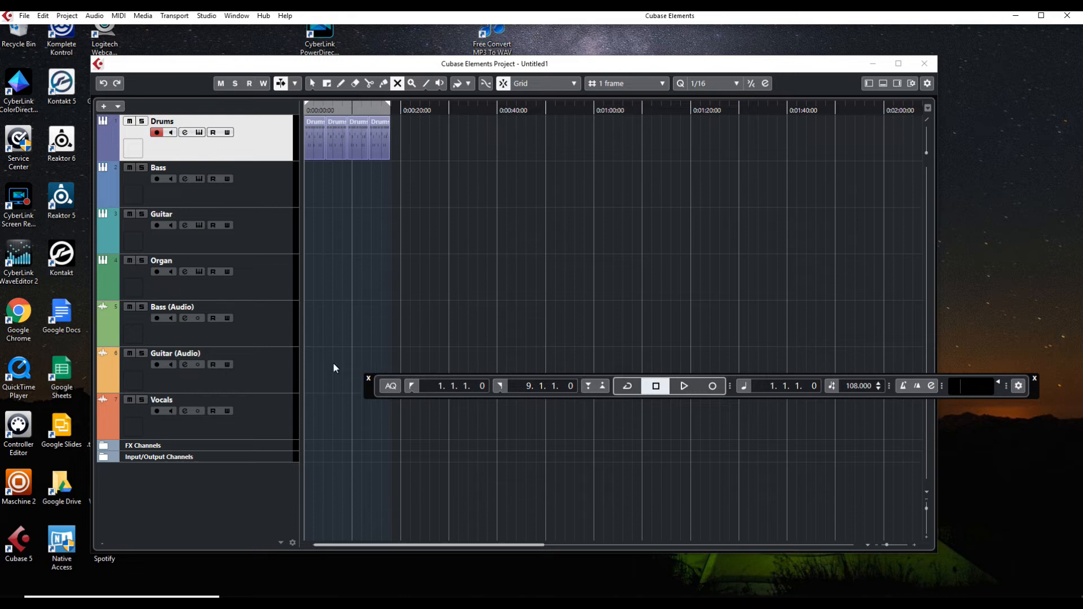
pyautogui.click(200, 164)
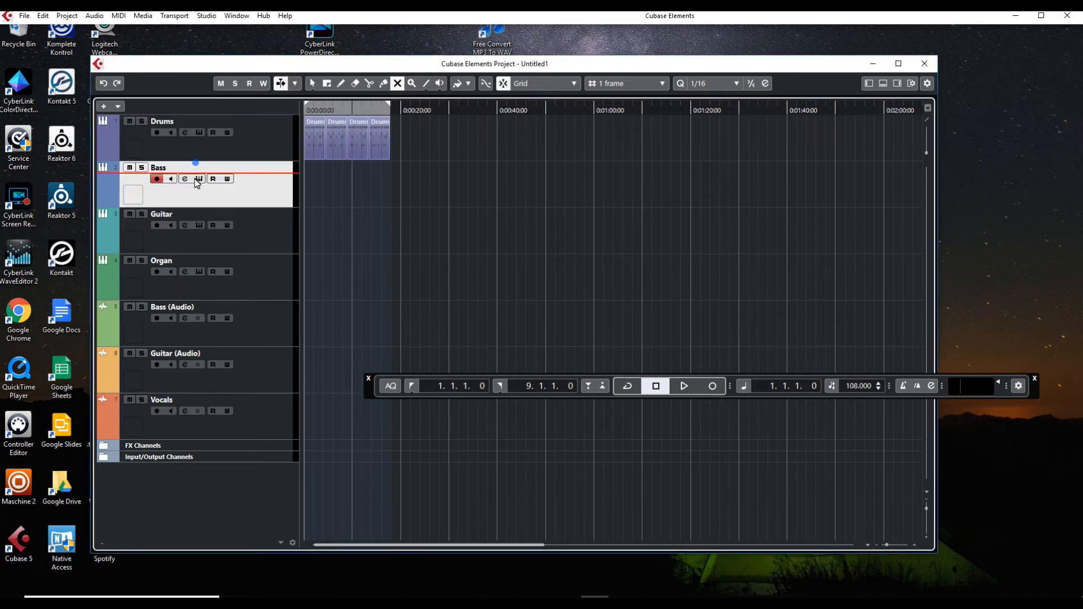
pyautogui.click(207, 153)
pyautogui.moveTo(208, 160); pyautogui.dragTo(208, 193)
pyautogui.rightClick(139, 164)
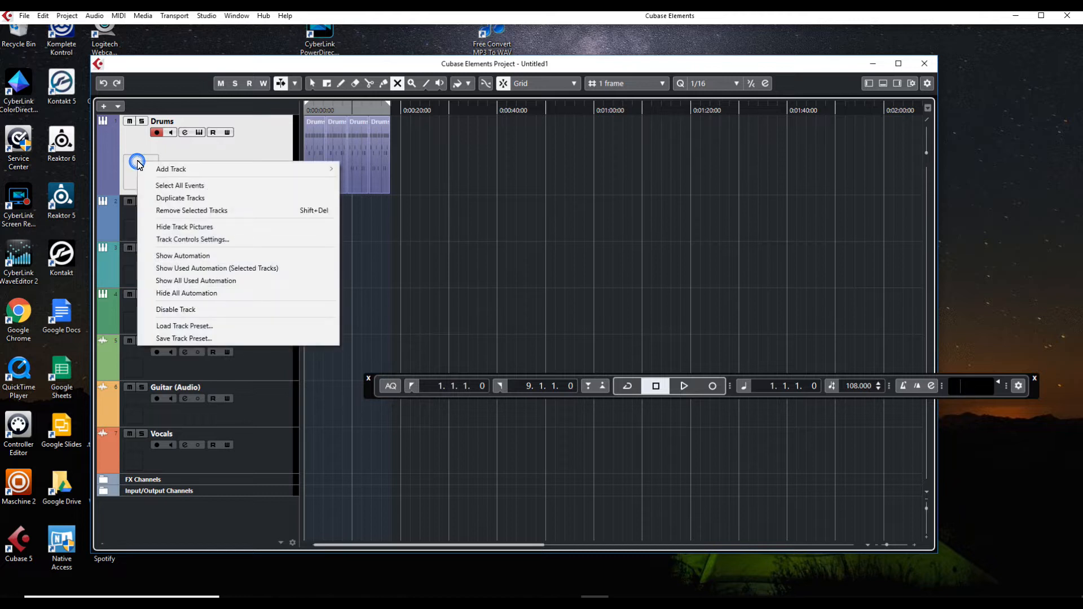
pyautogui.moveTo(163, 172)
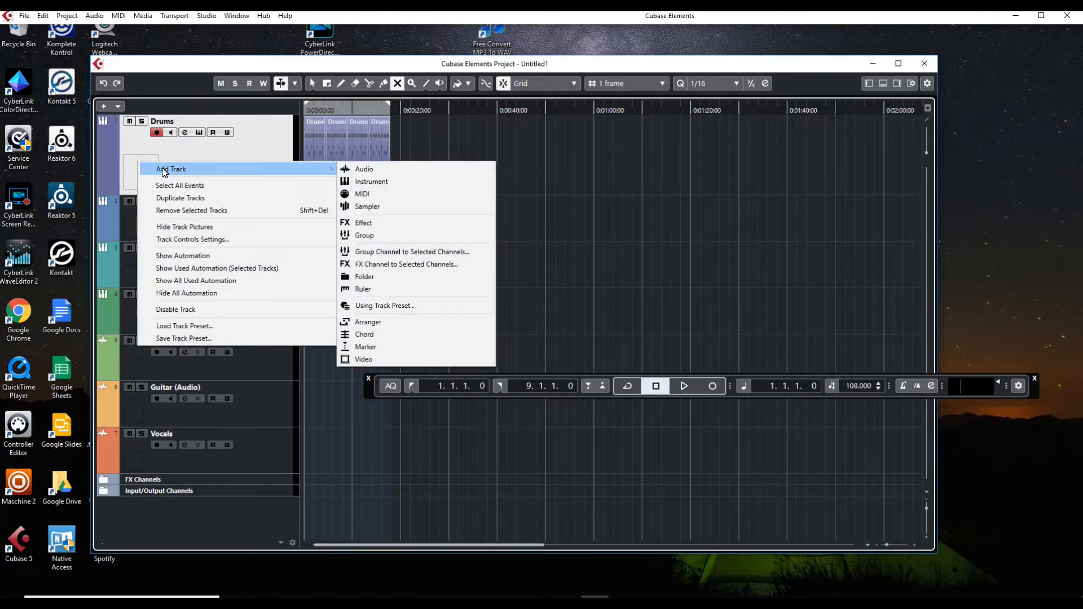
pyautogui.click(595, 219)
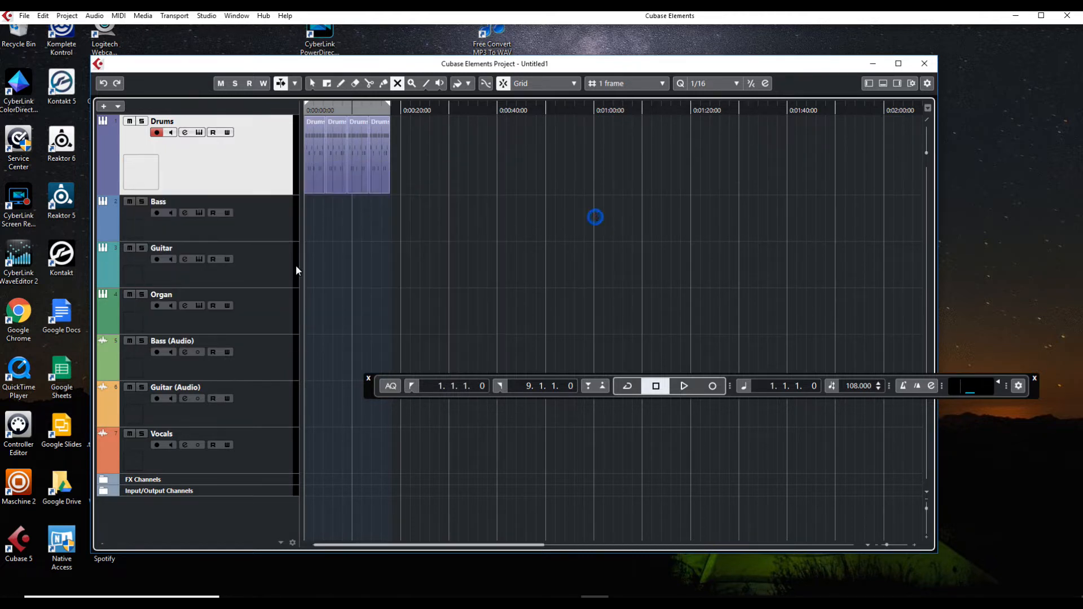
# Step: Add one mono audio track with Mono In 1 as input and Stereo Out as output, and reselect the Drums track
pyautogui.rightClick(222, 502)
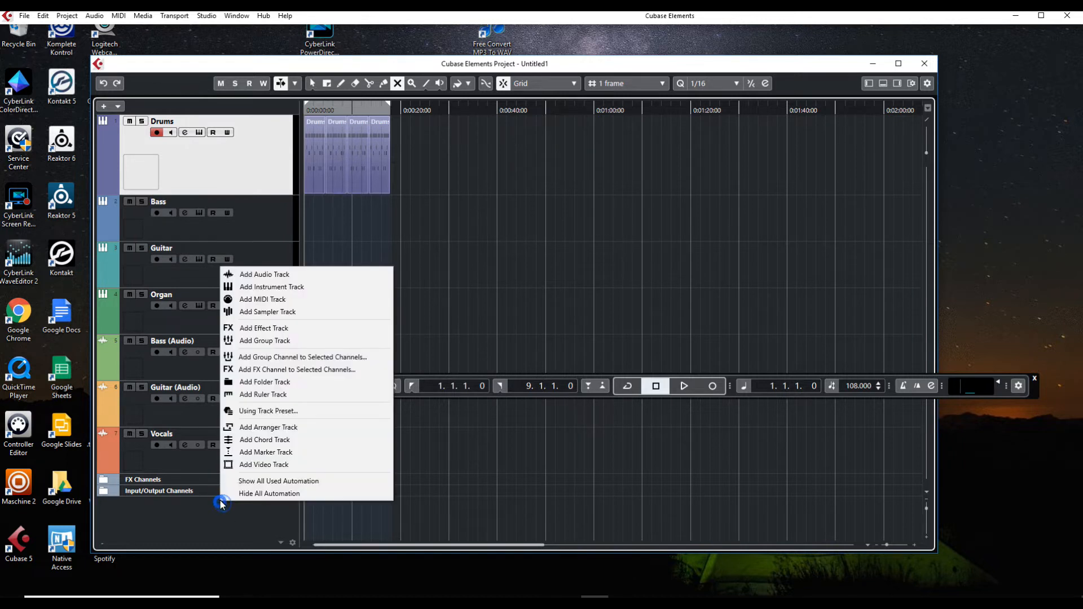
pyautogui.click(292, 274)
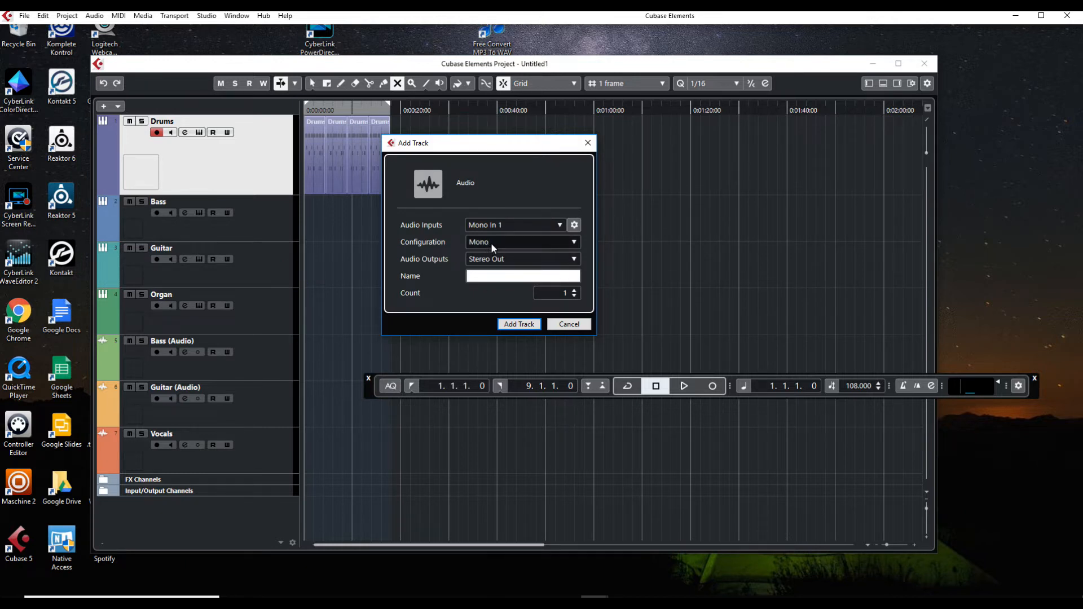
pyautogui.click(491, 243)
pyautogui.click(491, 244)
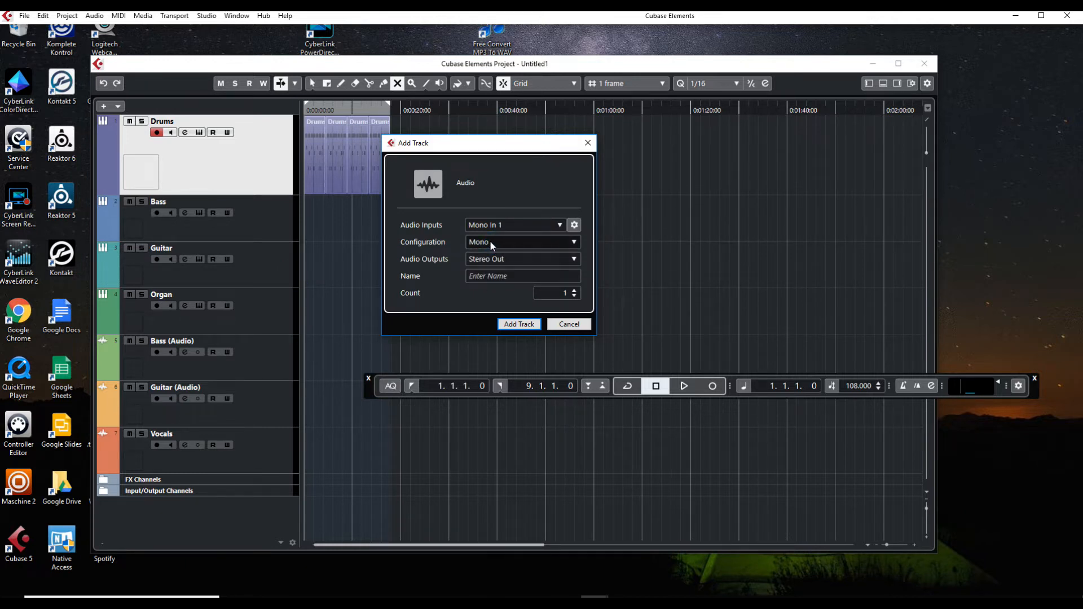
pyautogui.click(499, 260)
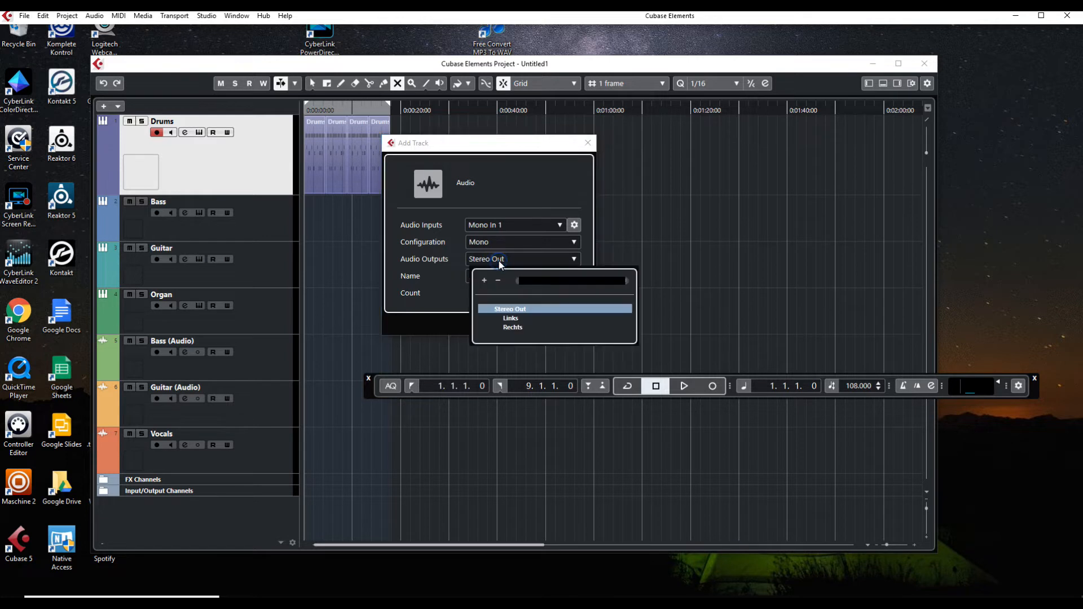
pyautogui.click(499, 262)
pyautogui.click(520, 324)
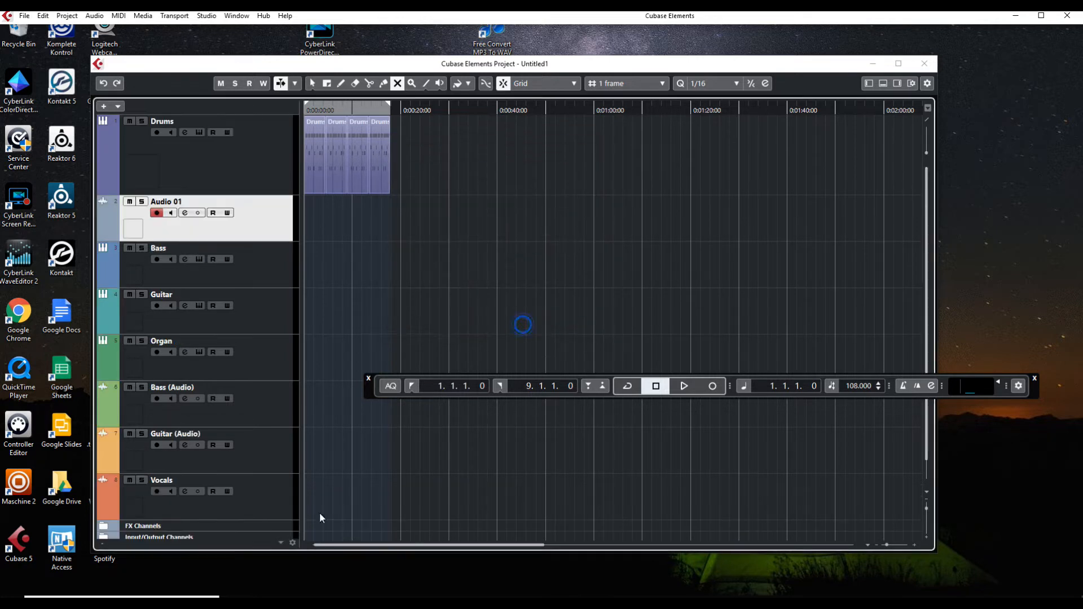
pyautogui.click(188, 155)
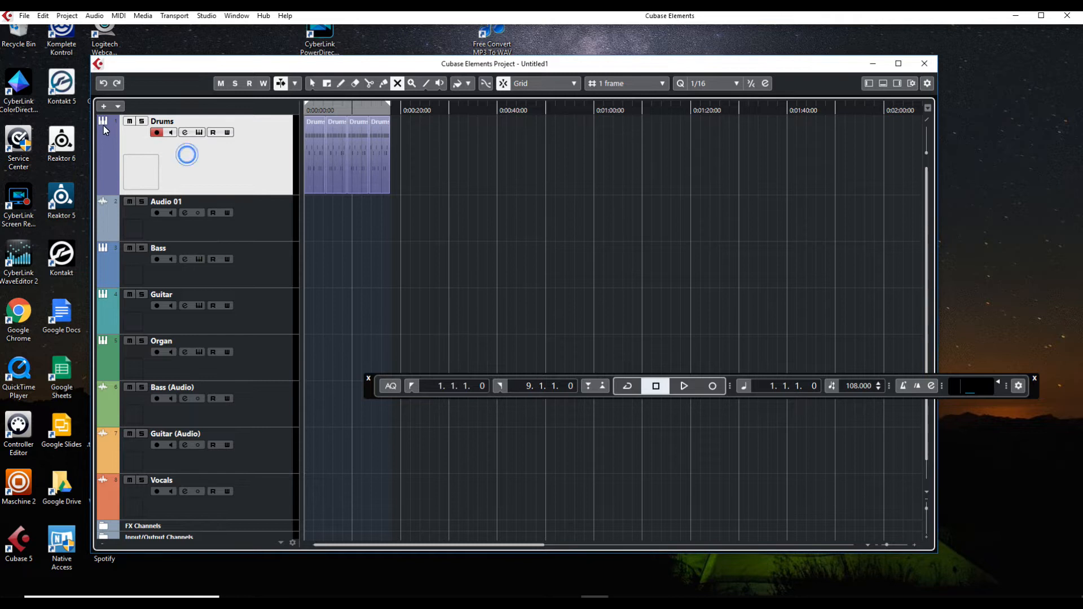
pyautogui.click(117, 107)
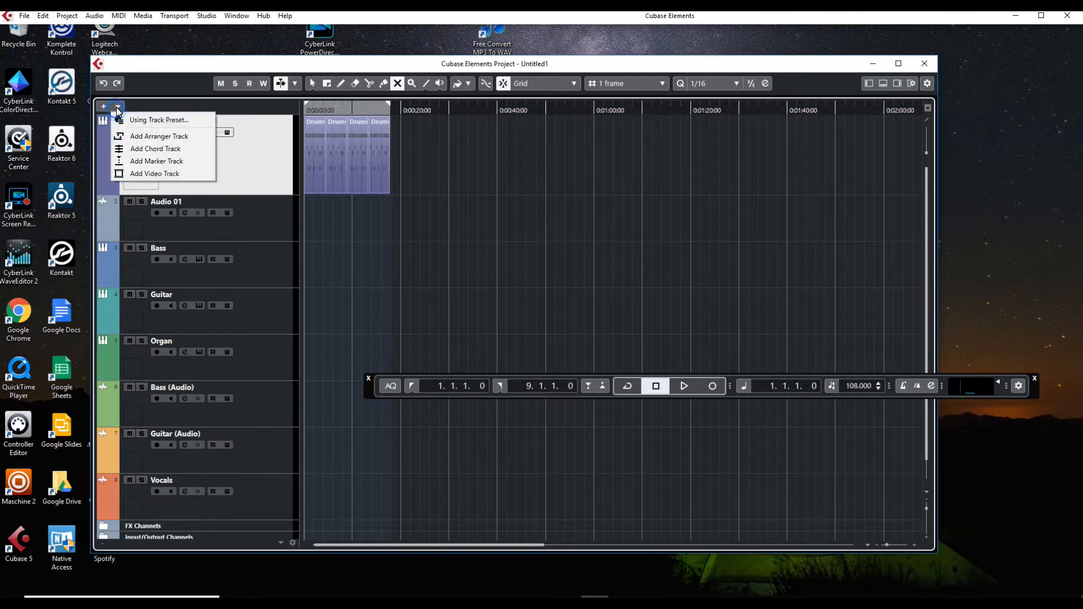
pyautogui.click(110, 108)
pyautogui.click(103, 106)
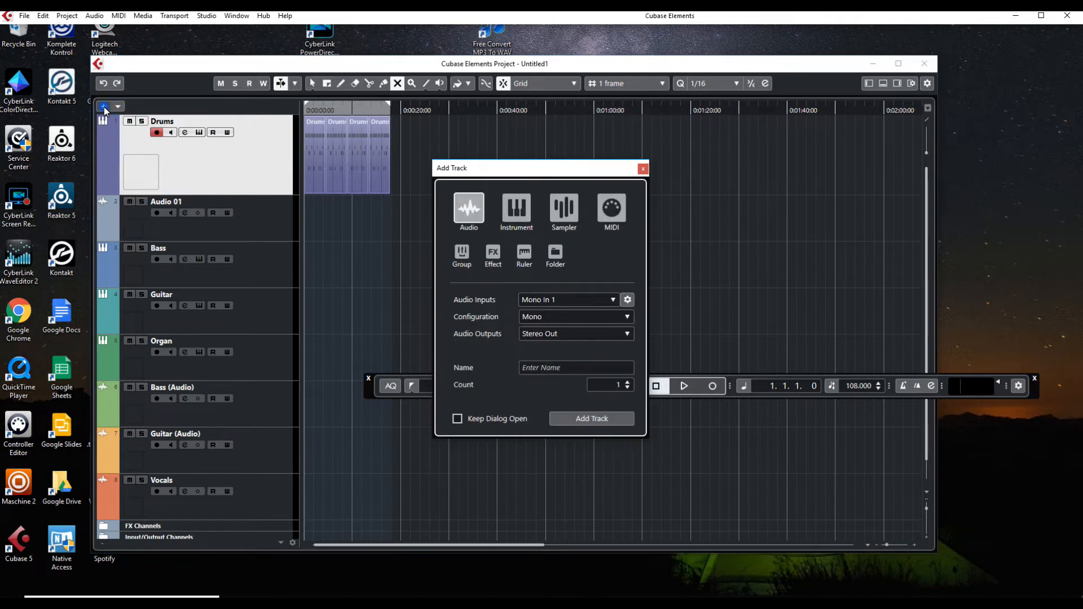
pyautogui.click(640, 168)
# Step: Add one instrument track using Maschine 2 routed to Stereo Out, and move its plug-in window clear of the project toolbar
pyautogui.scroll(-1, 233, 354)
pyautogui.rightClick(216, 528)
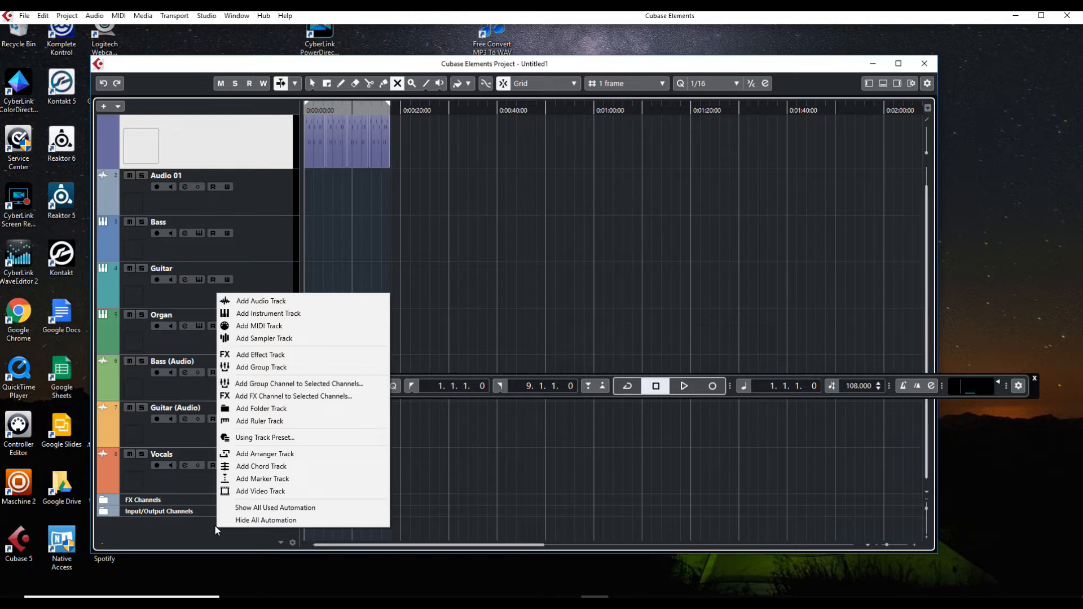
pyautogui.click(301, 317)
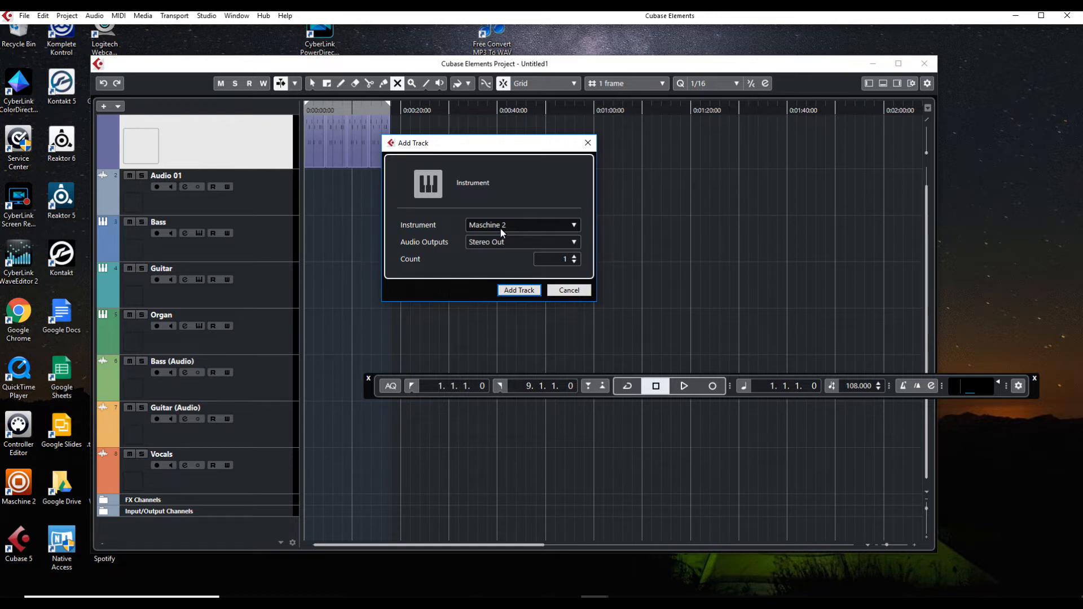
pyautogui.click(573, 228)
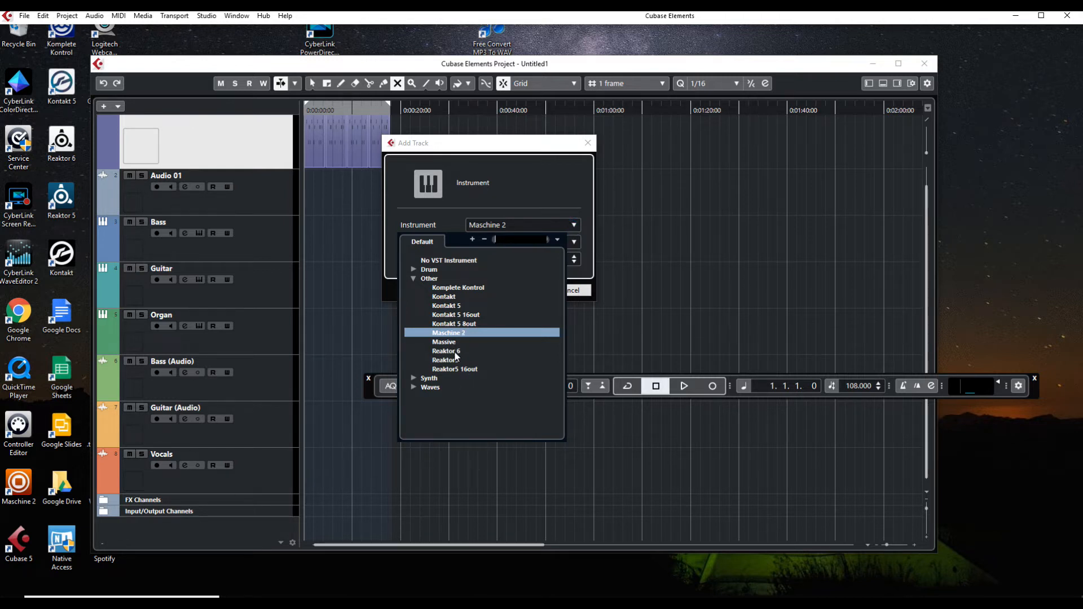
pyautogui.click(513, 225)
pyautogui.click(526, 292)
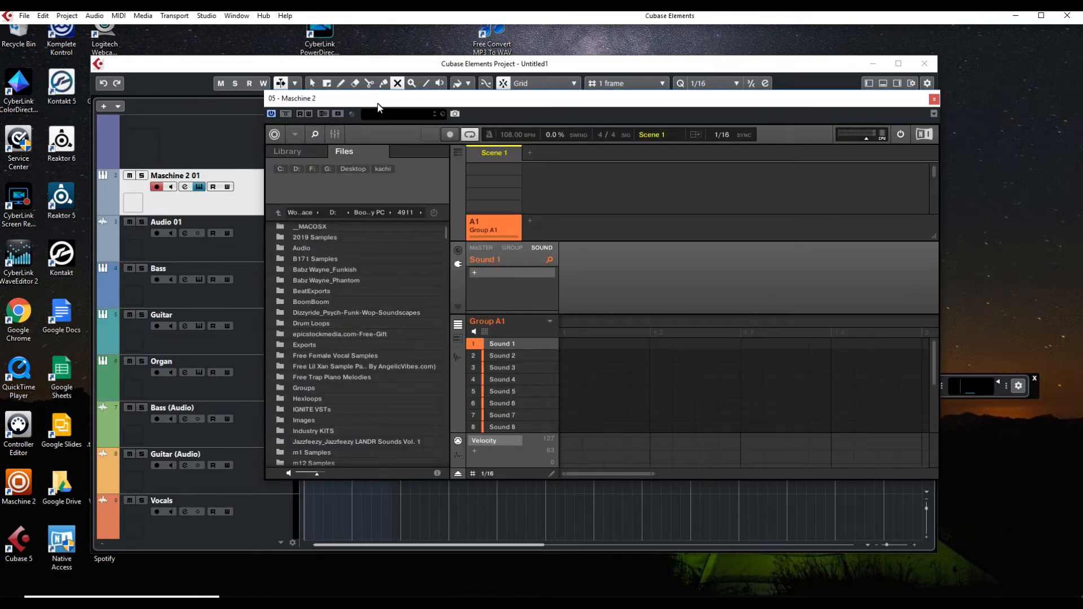
pyautogui.moveTo(378, 107); pyautogui.dragTo(391, 155)
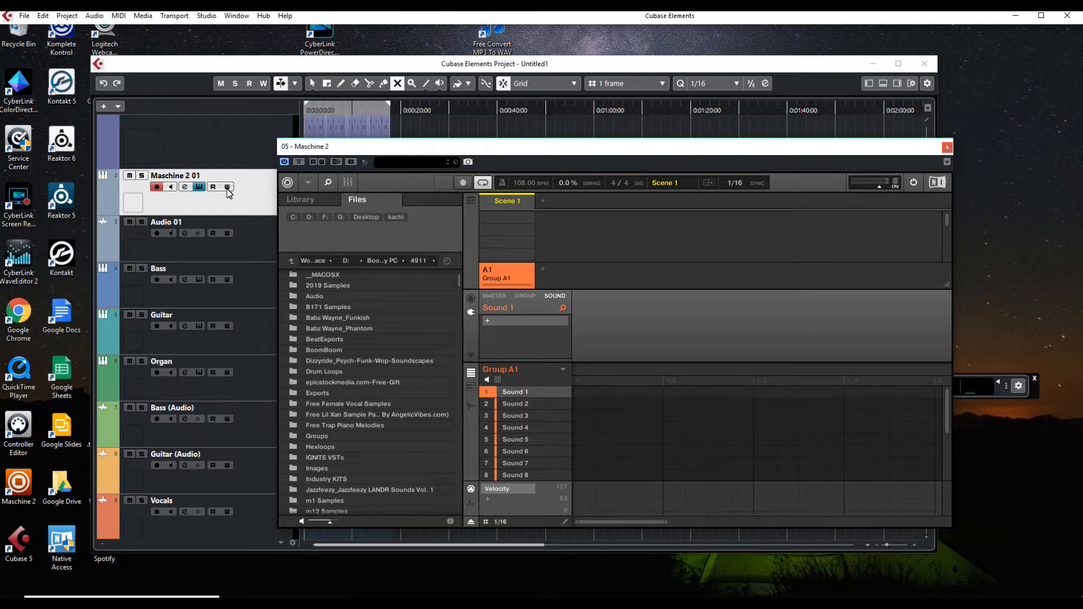
# Step: Close the Maschine 2 plug-in window
pyautogui.click(199, 188)
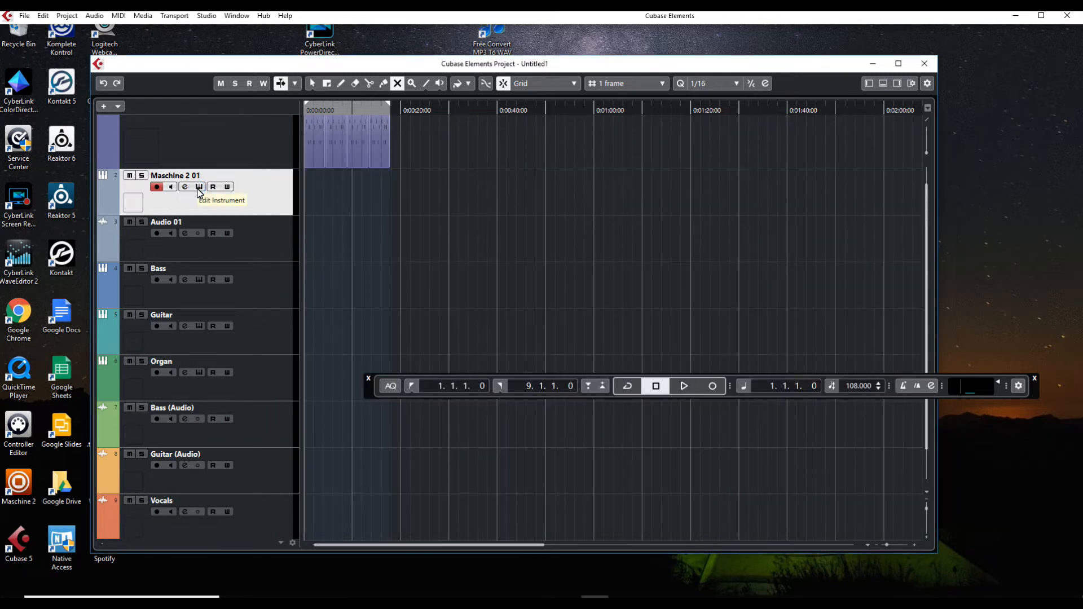
pyautogui.rightClick(132, 205)
pyautogui.moveTo(153, 214)
pyautogui.click(352, 211)
# Step: Enable automation read and write on the Maschine 2 01 track, then view and close its channel settings
pyautogui.click(227, 187)
pyautogui.click(184, 187)
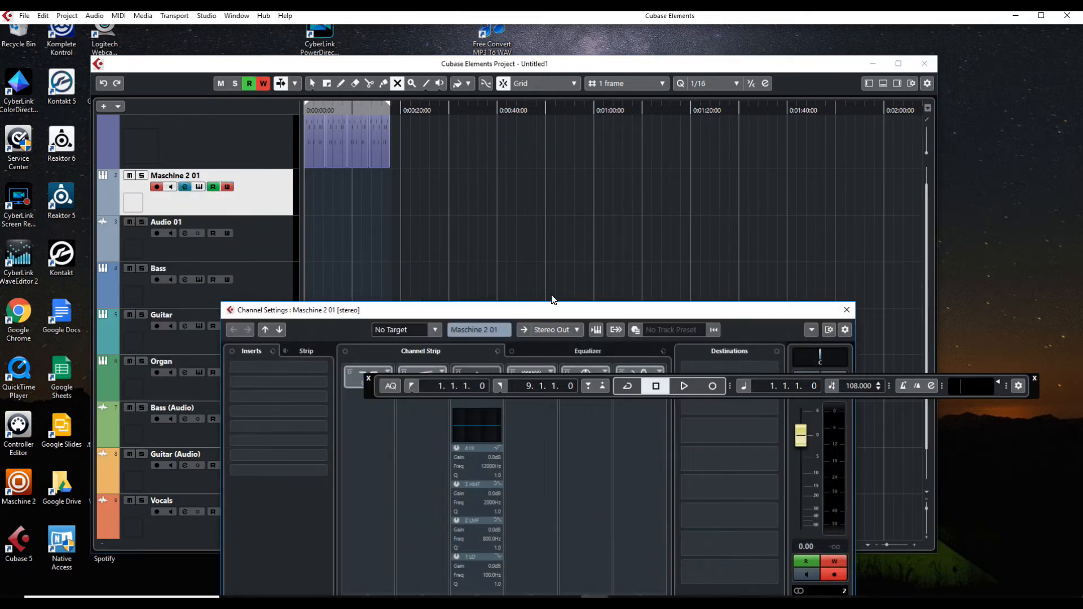
pyautogui.moveTo(773, 312); pyautogui.dragTo(734, 252)
pyautogui.click(808, 251)
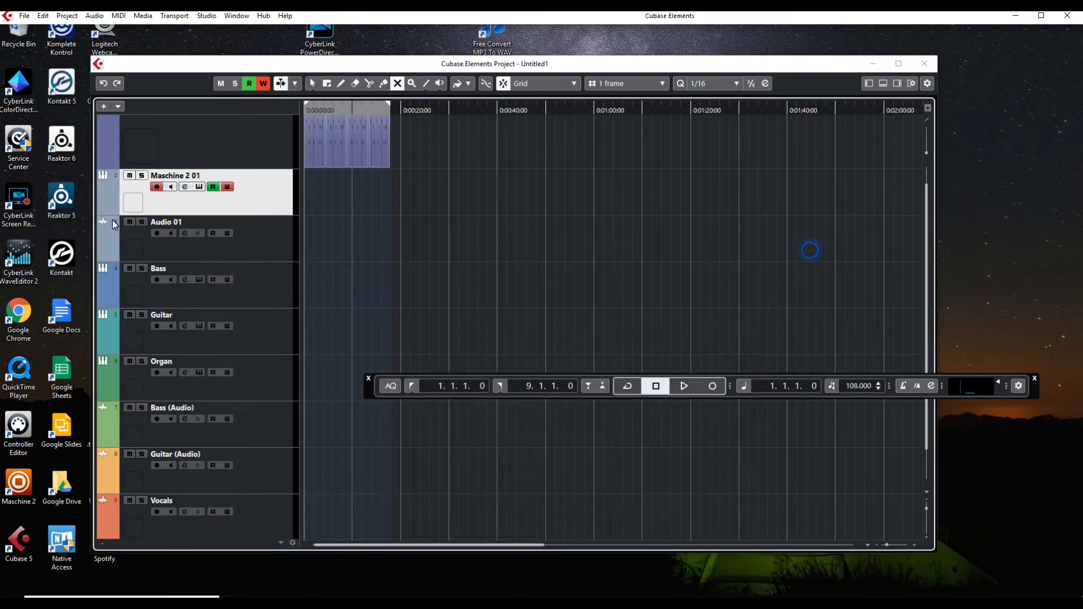
pyautogui.rightClick(106, 180)
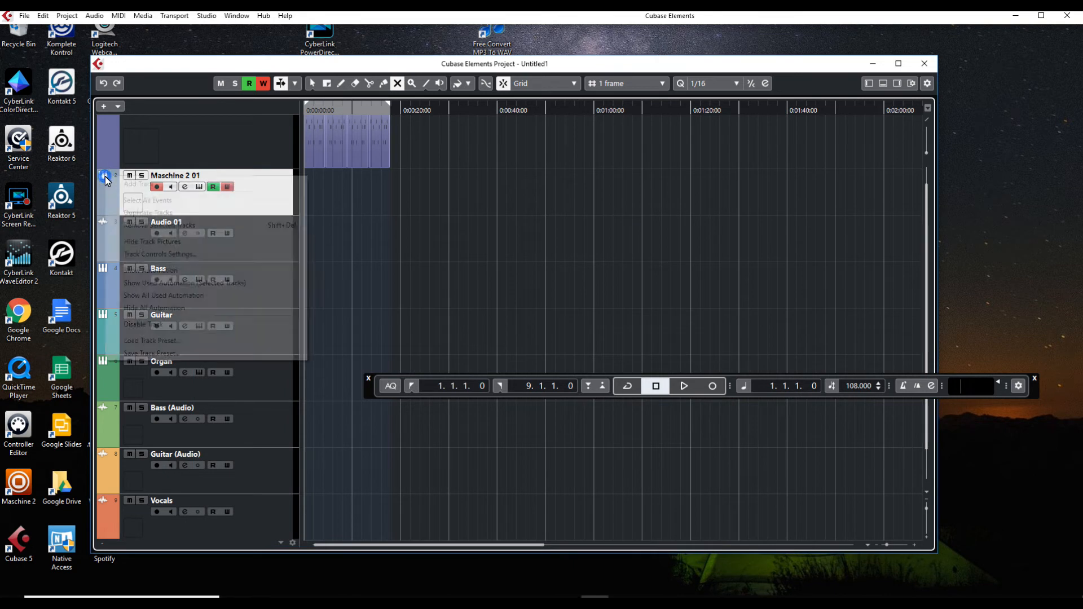
pyautogui.click(357, 246)
pyautogui.rightClick(242, 194)
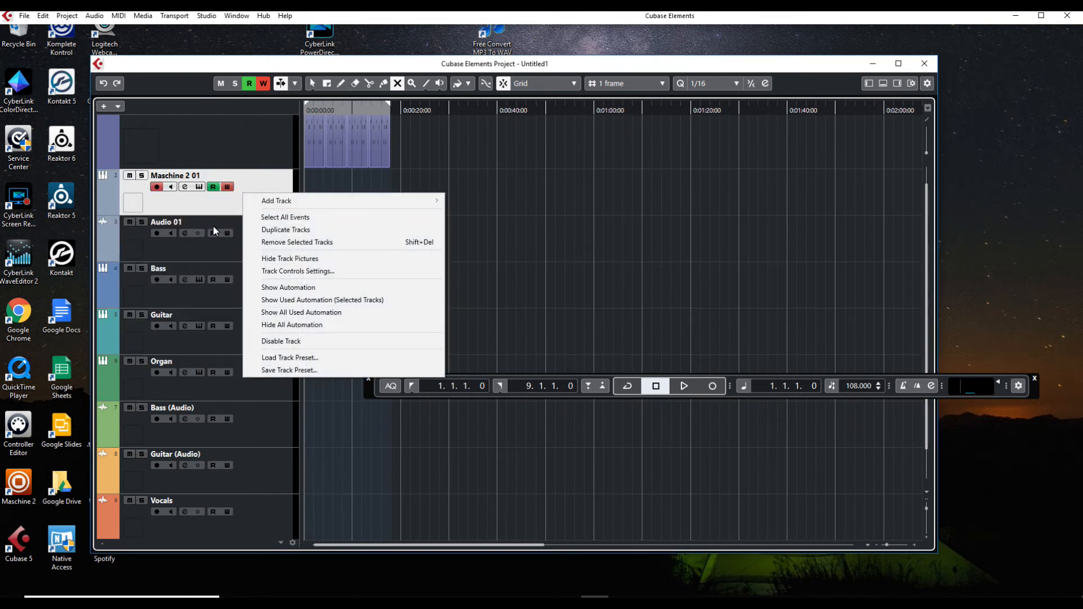
pyautogui.click(180, 210)
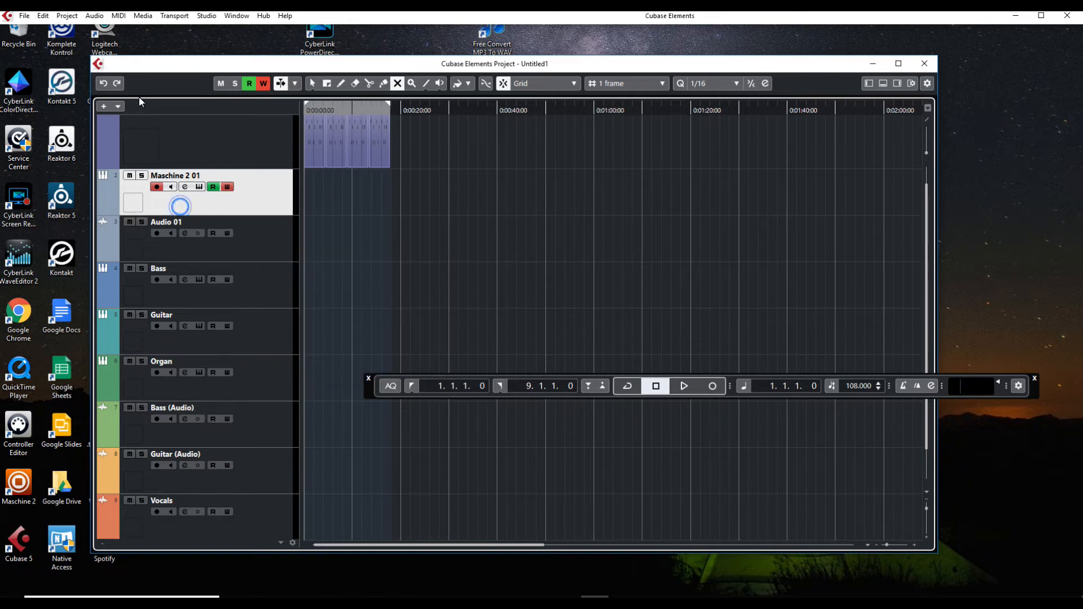
pyautogui.click(277, 84)
pyautogui.rightClick(246, 194)
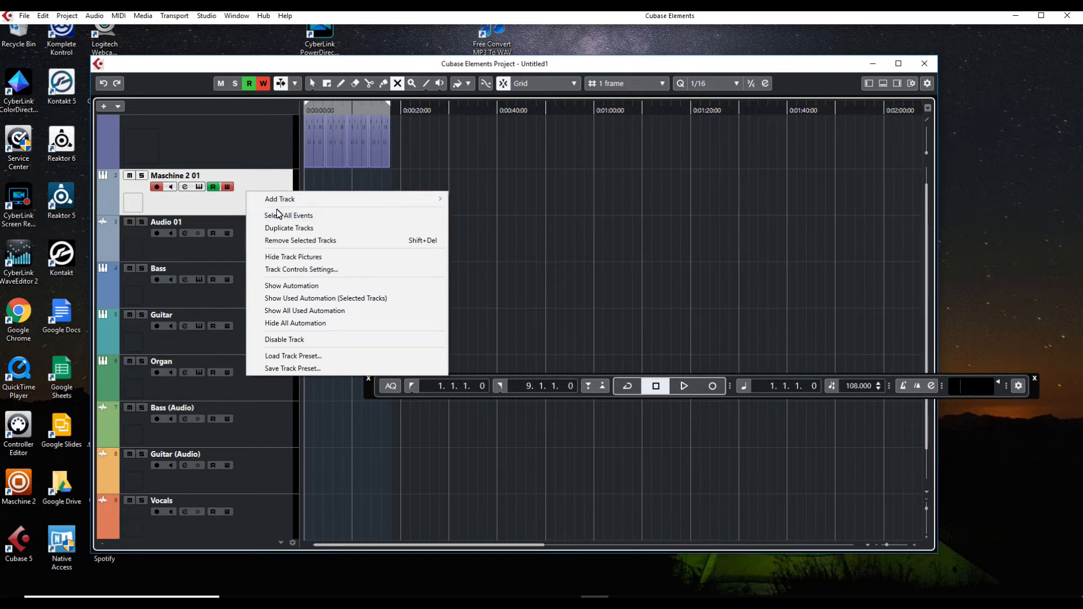
pyautogui.click(214, 211)
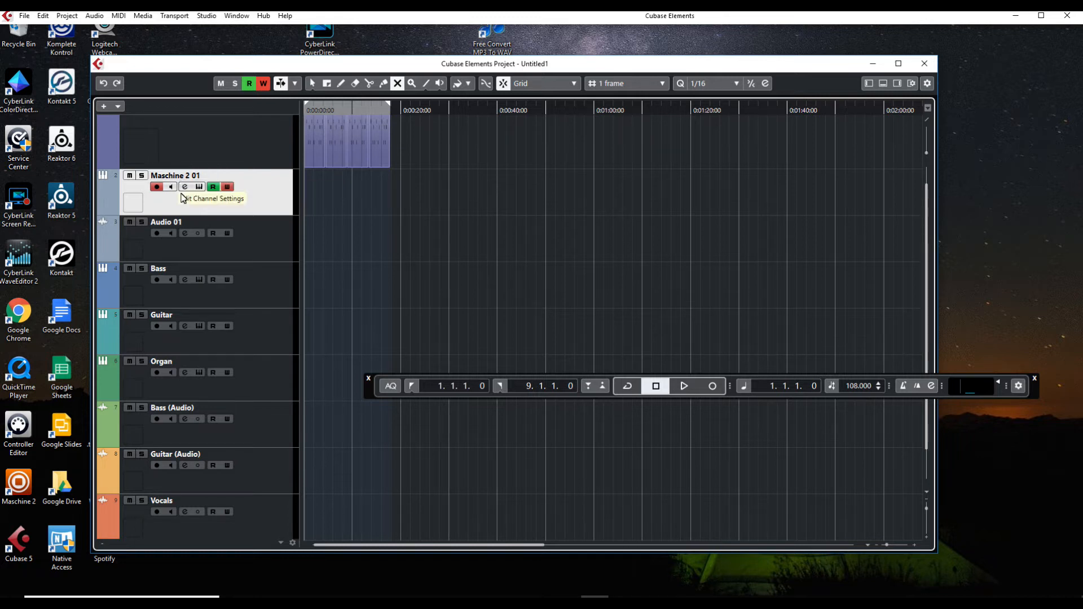
# Step: View the Maschine 2 instrument window from its track, close it, and reopen it clear of the track controls
pyautogui.click(199, 187)
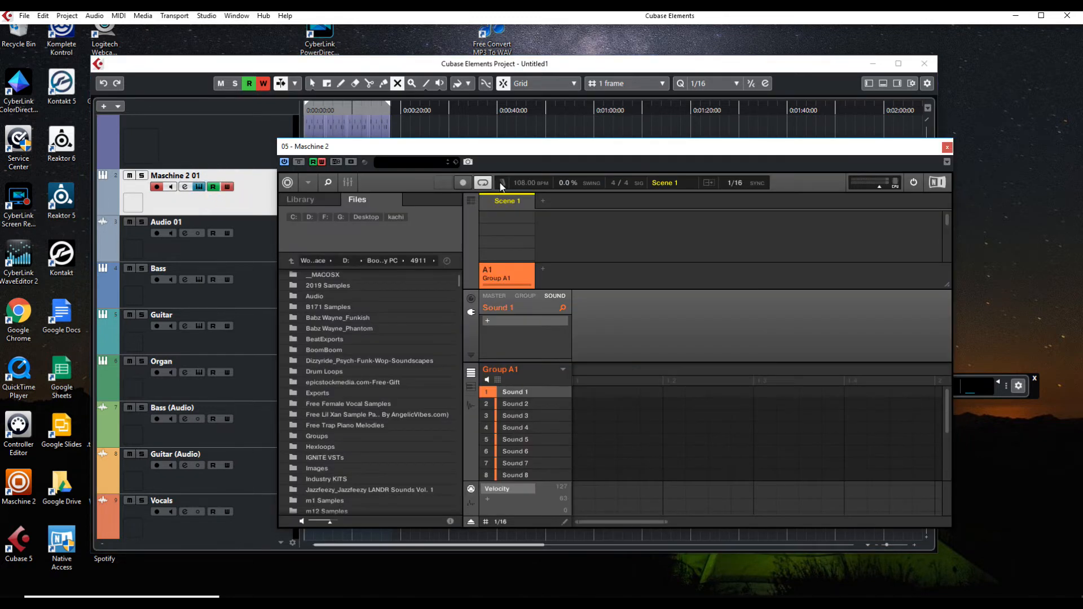
pyautogui.moveTo(389, 154)
pyautogui.mouseDown()
pyautogui.moveTo(373, 154)
pyautogui.moveTo(406, 154)
pyautogui.mouseUp()
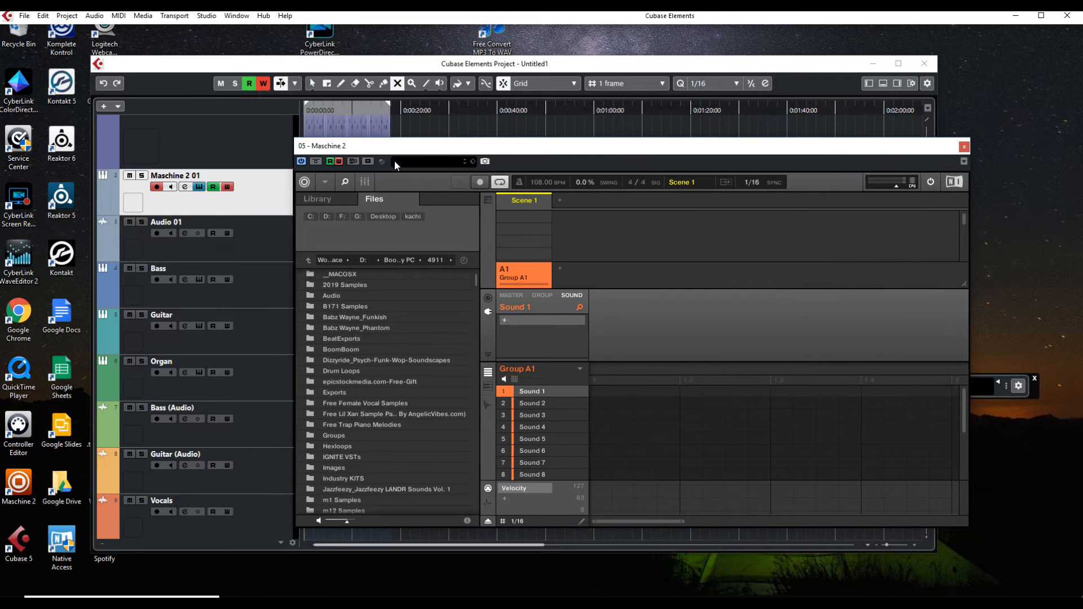
pyautogui.click(964, 147)
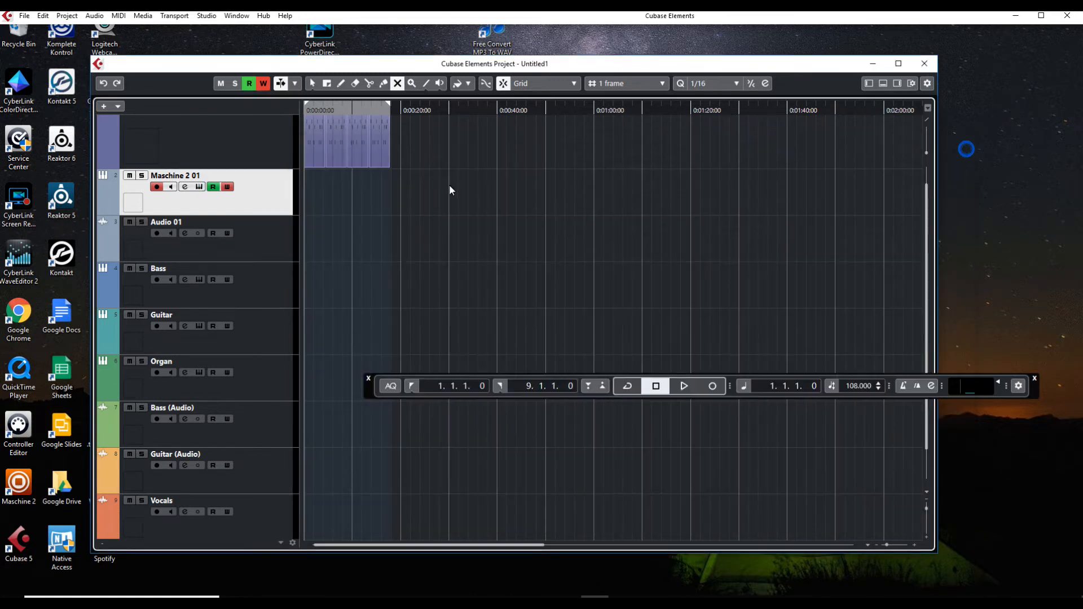
pyautogui.click(198, 187)
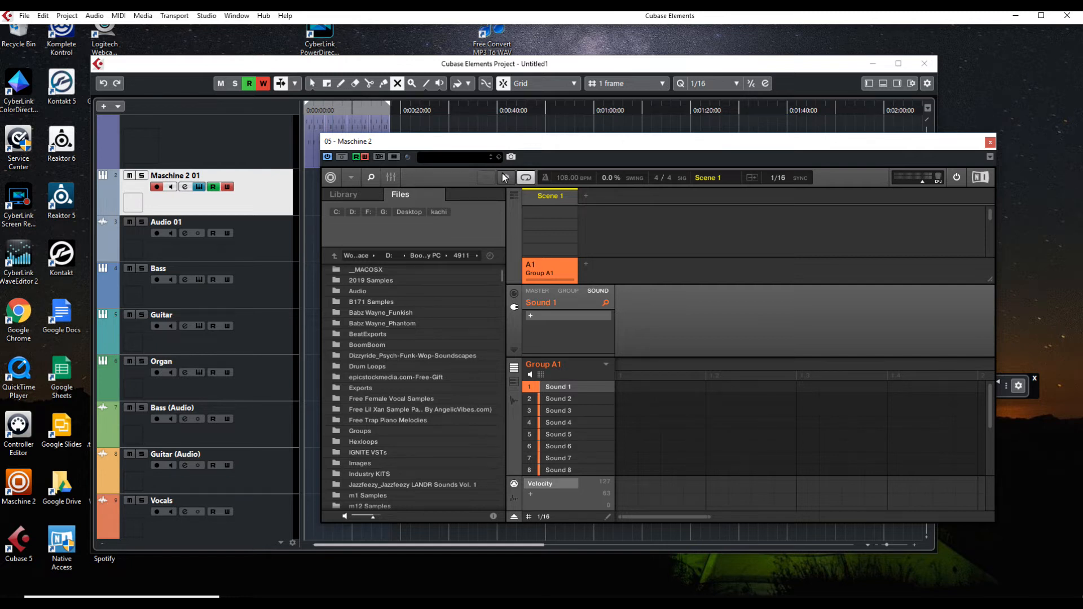
pyautogui.moveTo(510, 142); pyautogui.dragTo(484, 127)
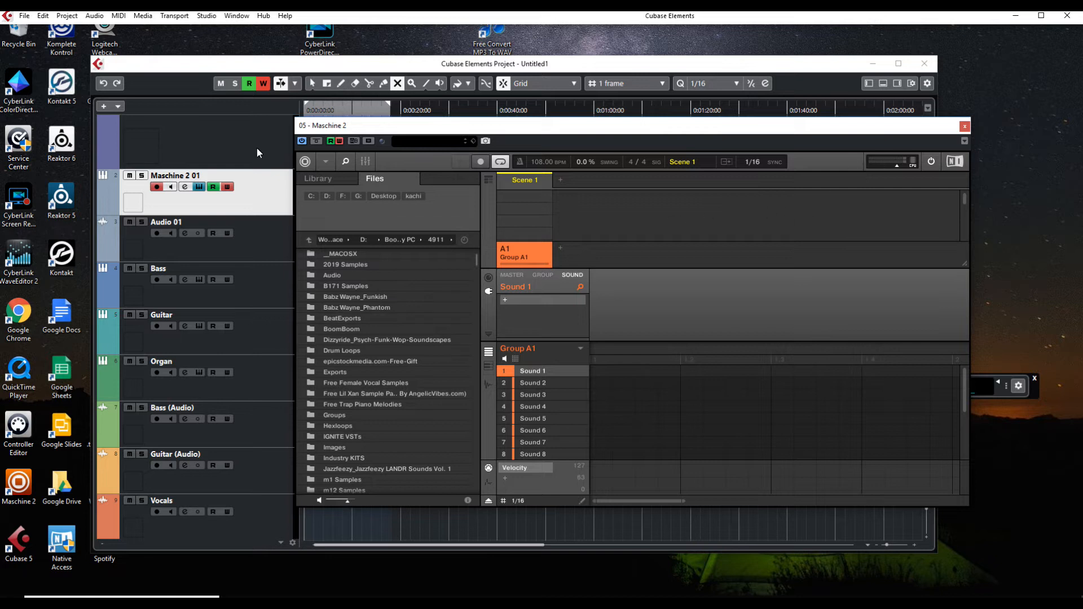
# Step: Disable automation read and write on Maschine 2 01, enable monitoring with recording still armed, and close the plug-in window
pyautogui.click(213, 187)
pyautogui.click(156, 187)
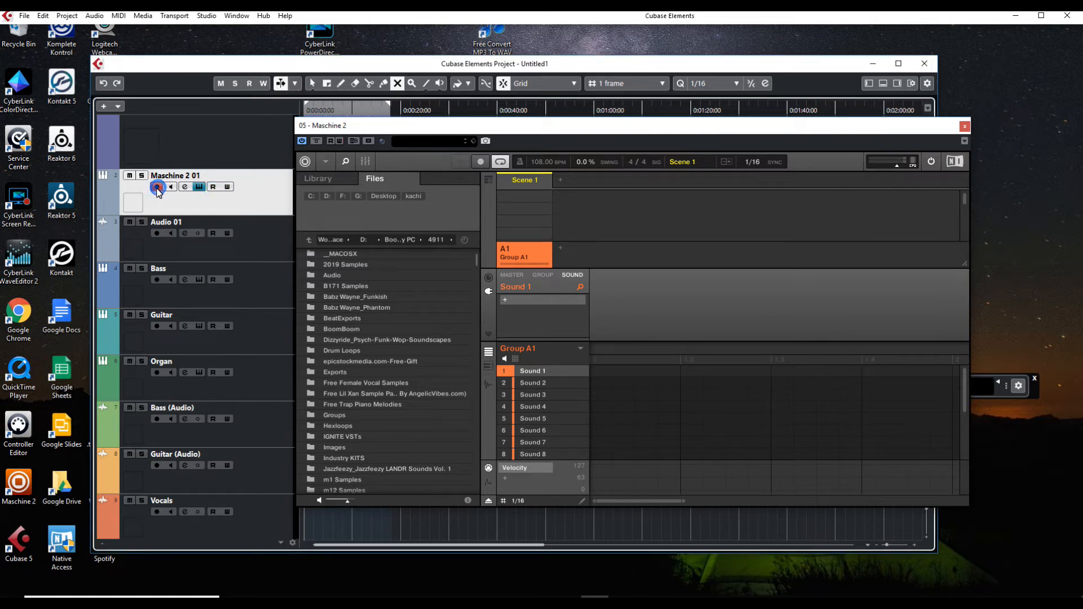
pyautogui.click(170, 189)
pyautogui.click(170, 187)
pyautogui.click(156, 188)
pyautogui.moveTo(648, 126); pyautogui.dragTo(659, 137)
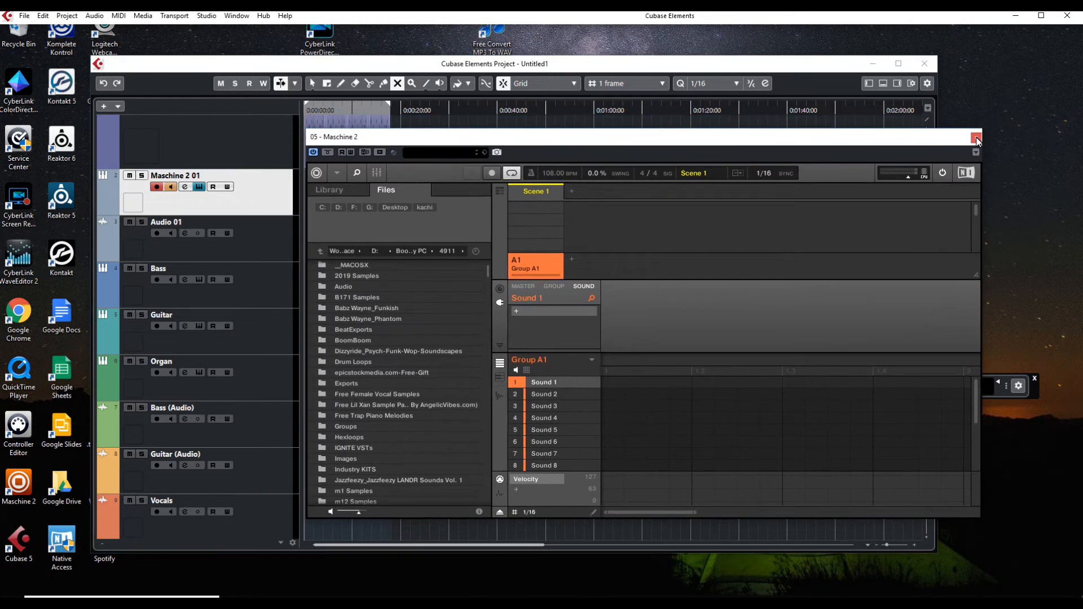
pyautogui.click(975, 138)
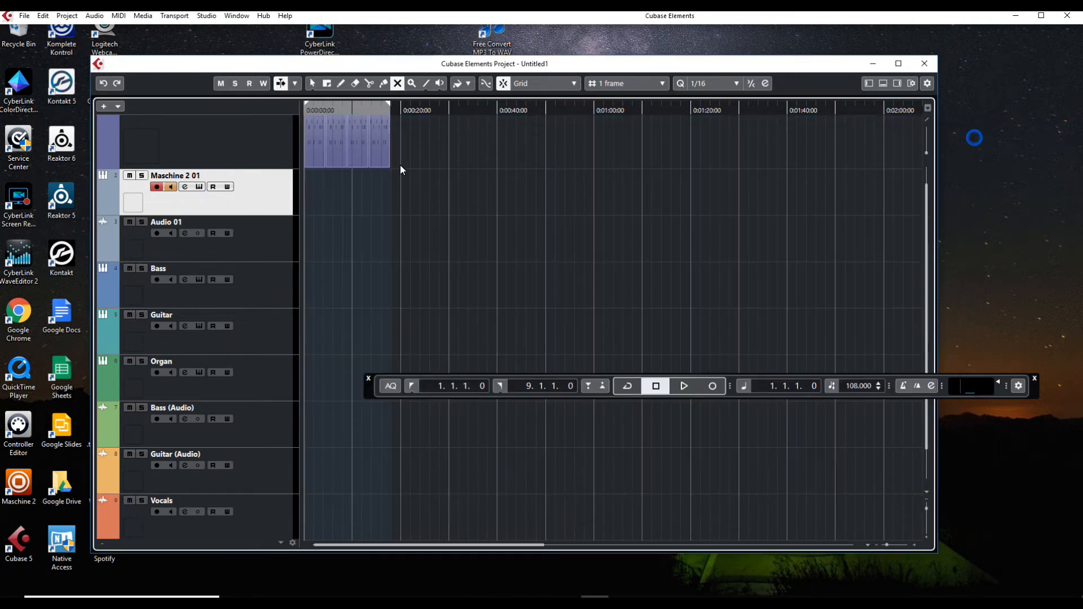
# Step: Review the input and output buses and their device ports in Audio Connections, and close the window
pyautogui.click(206, 16)
pyautogui.click(206, 16)
pyautogui.click(207, 20)
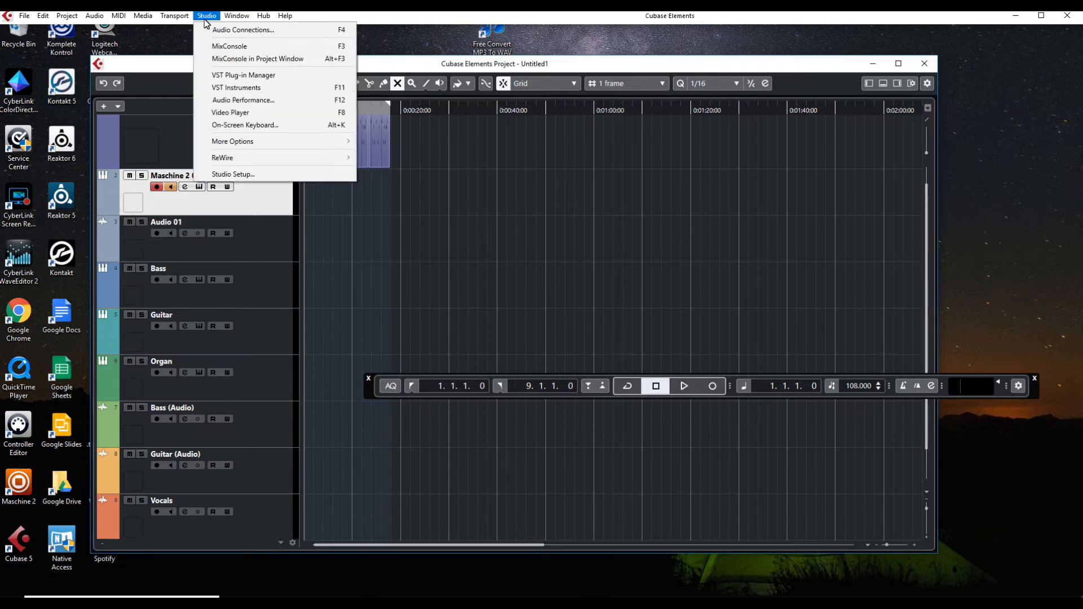
pyautogui.click(225, 28)
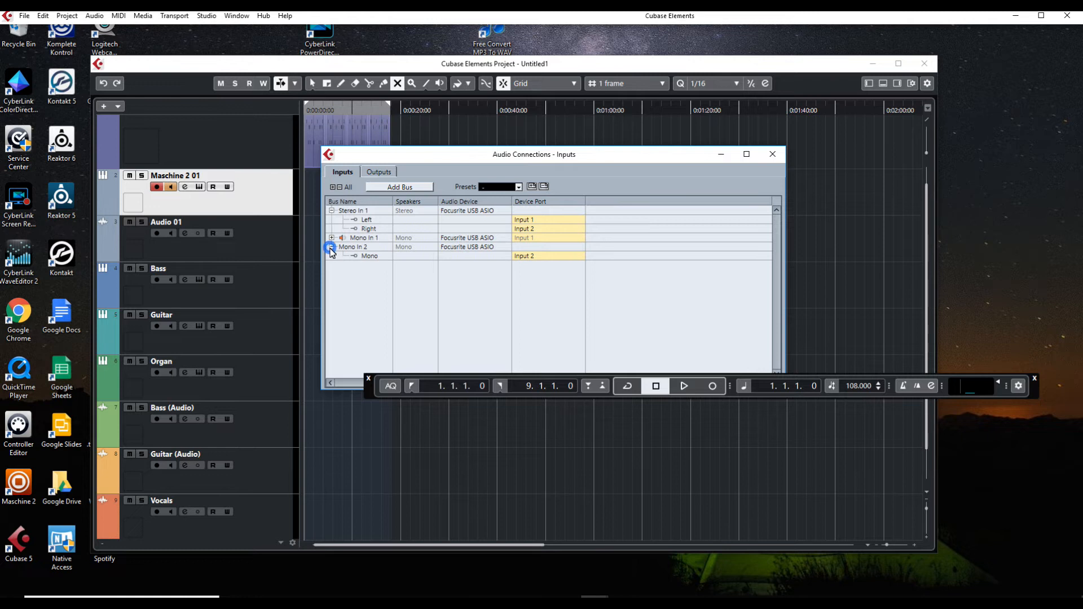
pyautogui.click(375, 172)
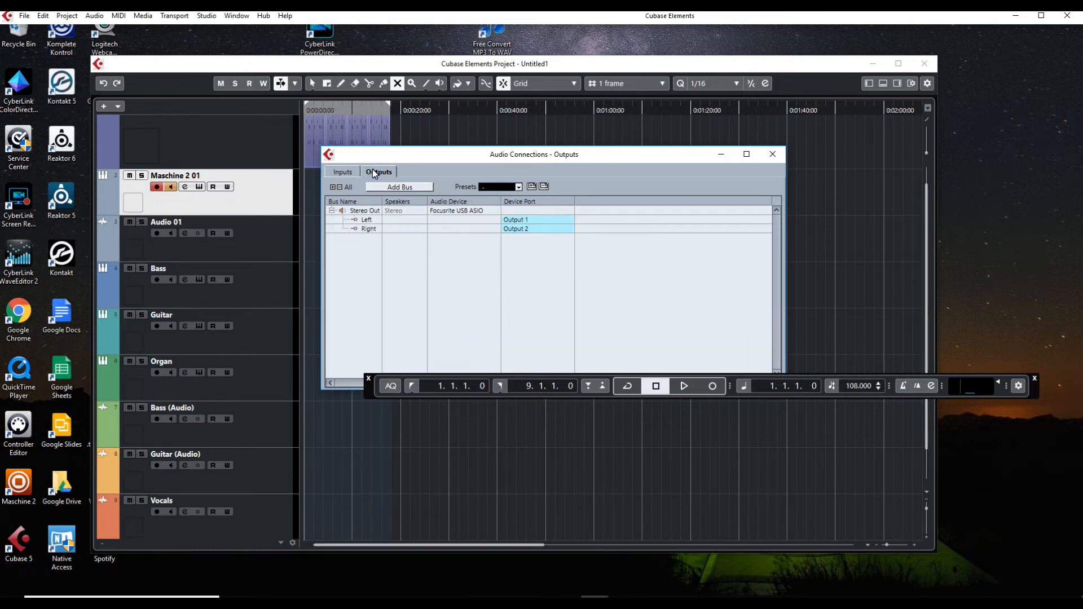
pyautogui.click(342, 173)
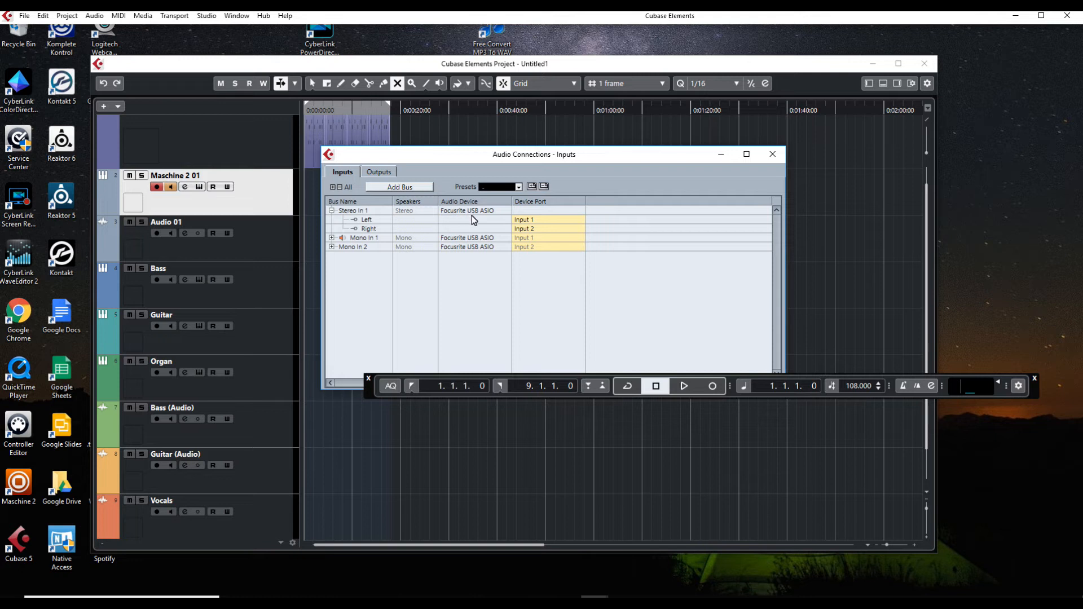
pyautogui.click(777, 160)
# Step: Maximize the project window, play the Drums track from the start for a few bars, and stop playback
pyautogui.click(899, 64)
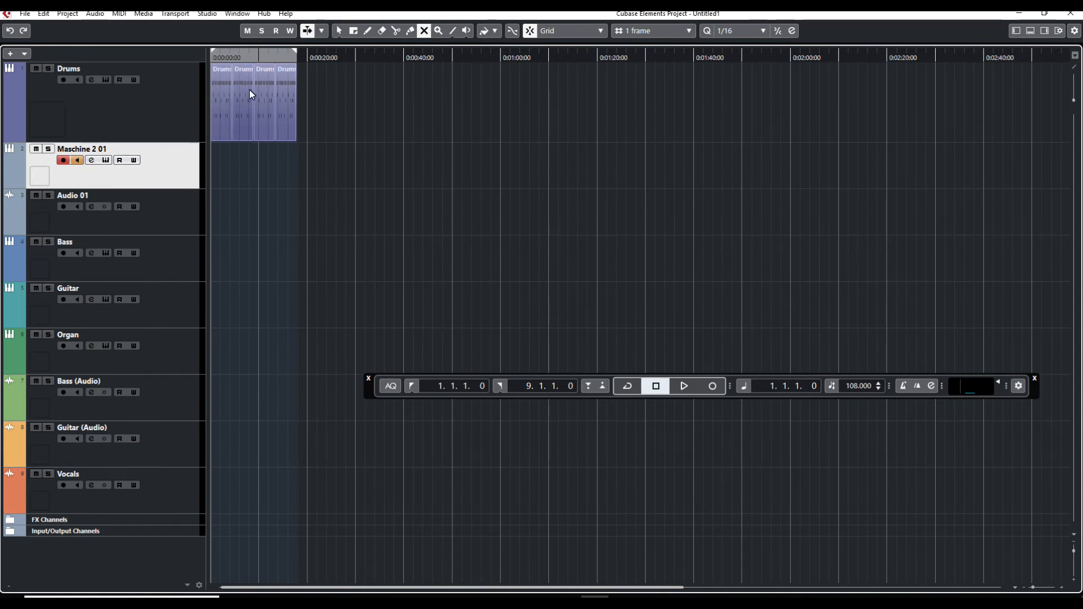
pyautogui.click(684, 385)
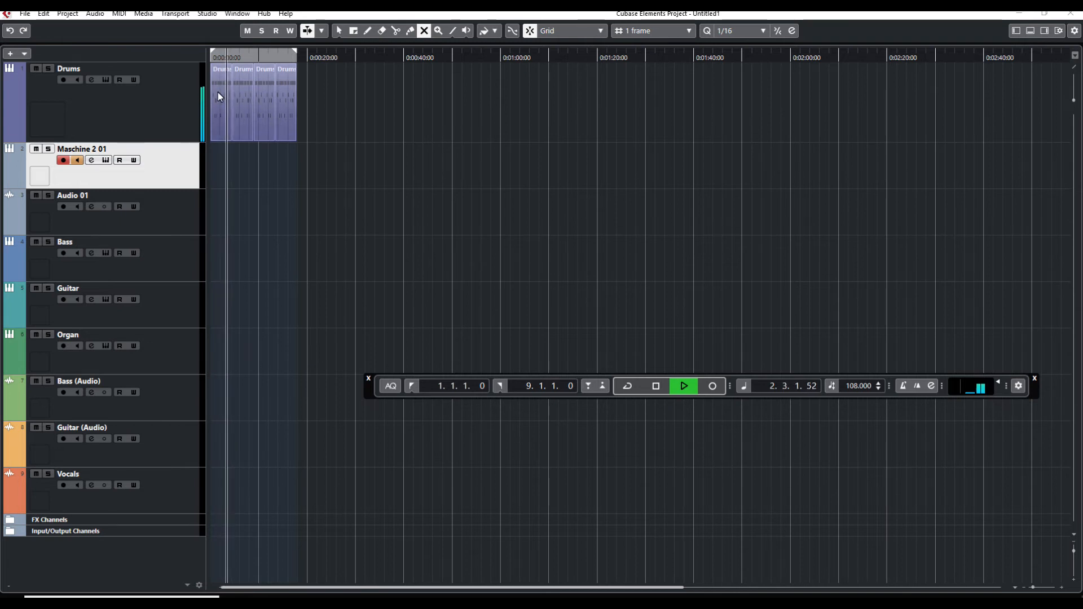
pyautogui.click(655, 386)
# Step: Open the recent project New Year Birthday from Steinberg Hub and activate it
pyautogui.click(23, 15)
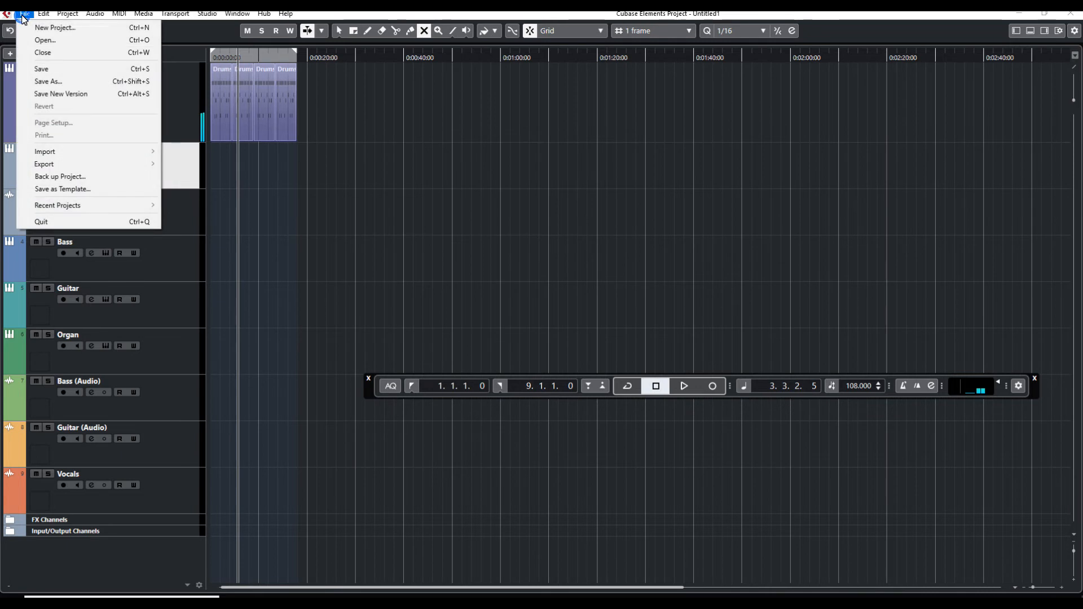
pyautogui.click(48, 27)
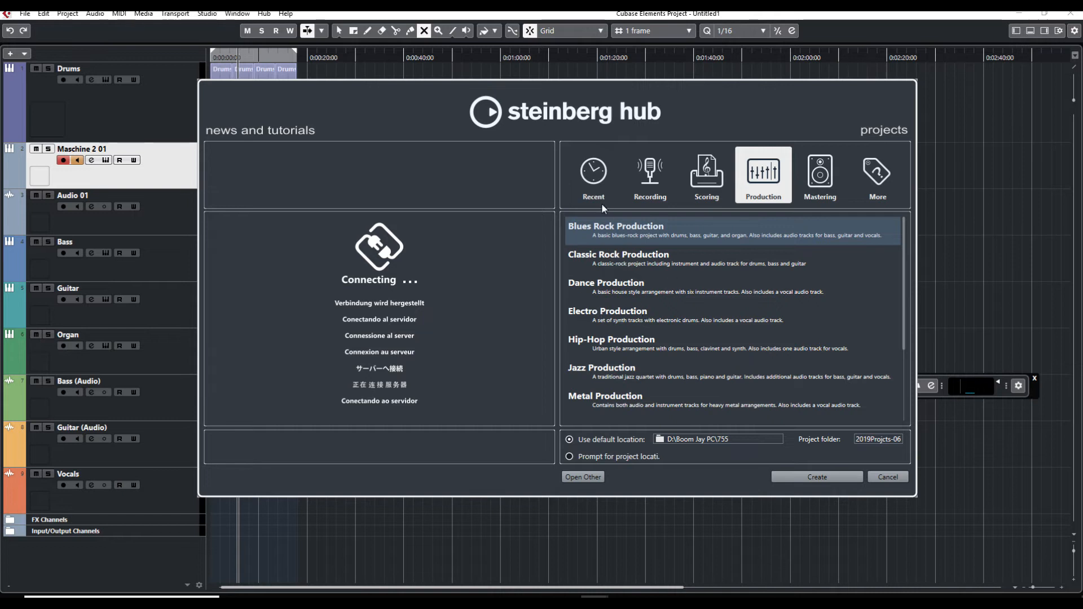
pyautogui.click(648, 189)
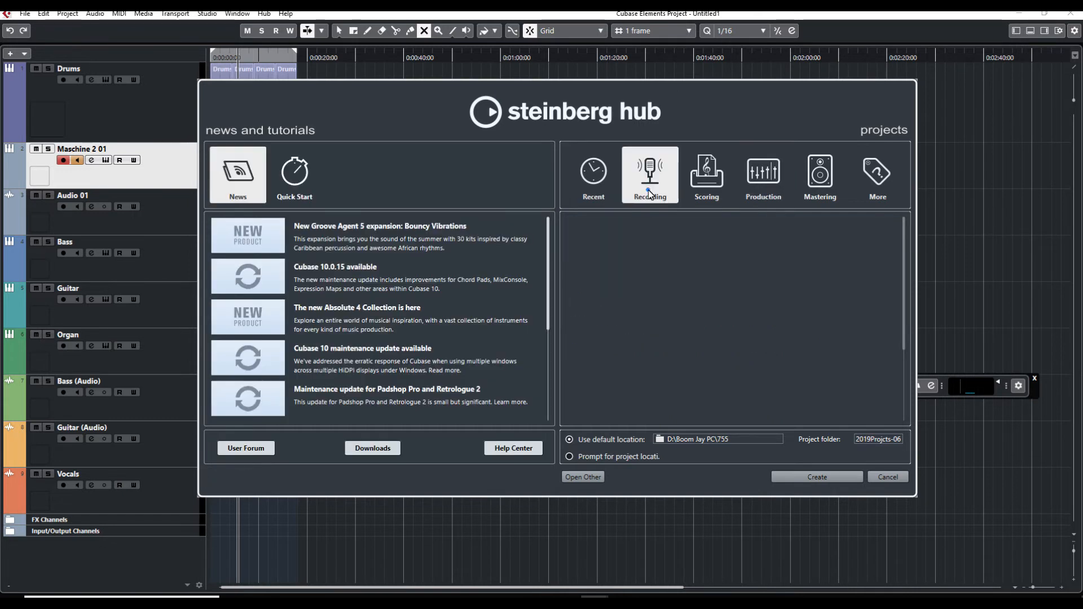
pyautogui.click(594, 182)
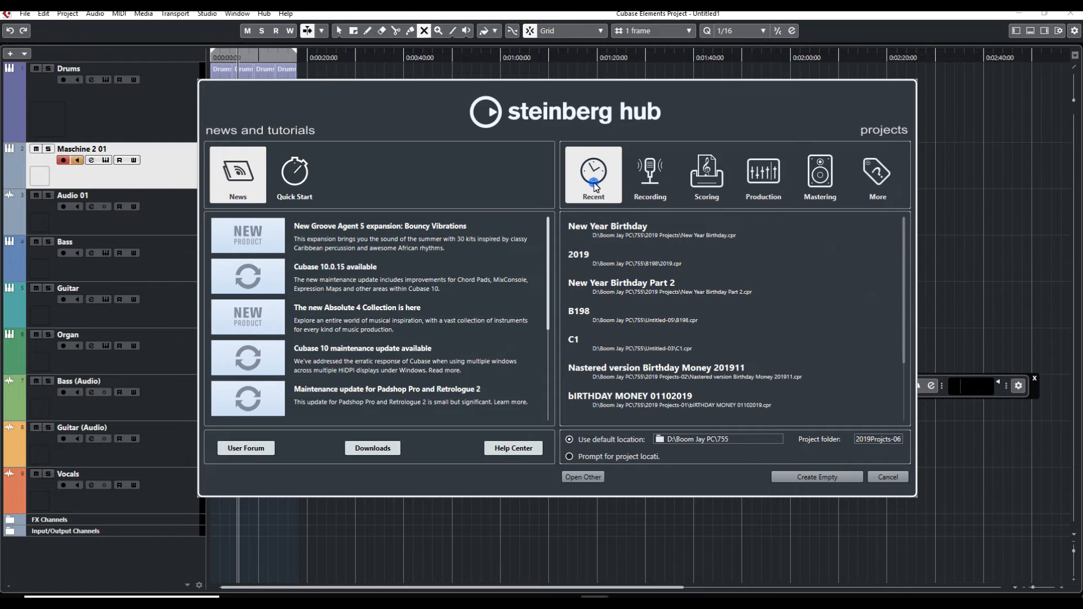
pyautogui.click(614, 236)
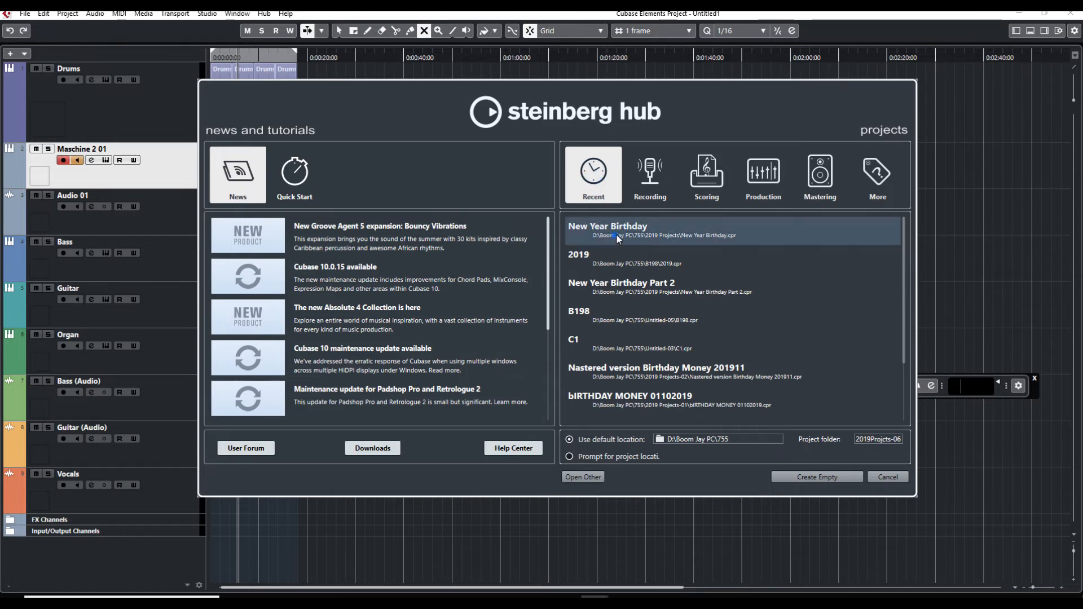
pyautogui.click(808, 481)
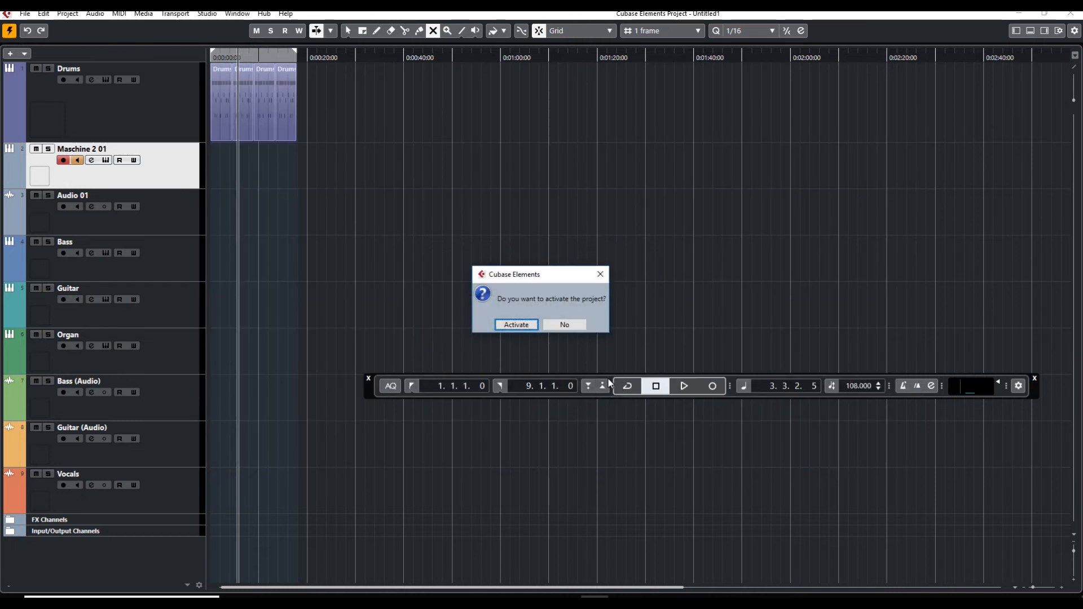
pyautogui.click(518, 326)
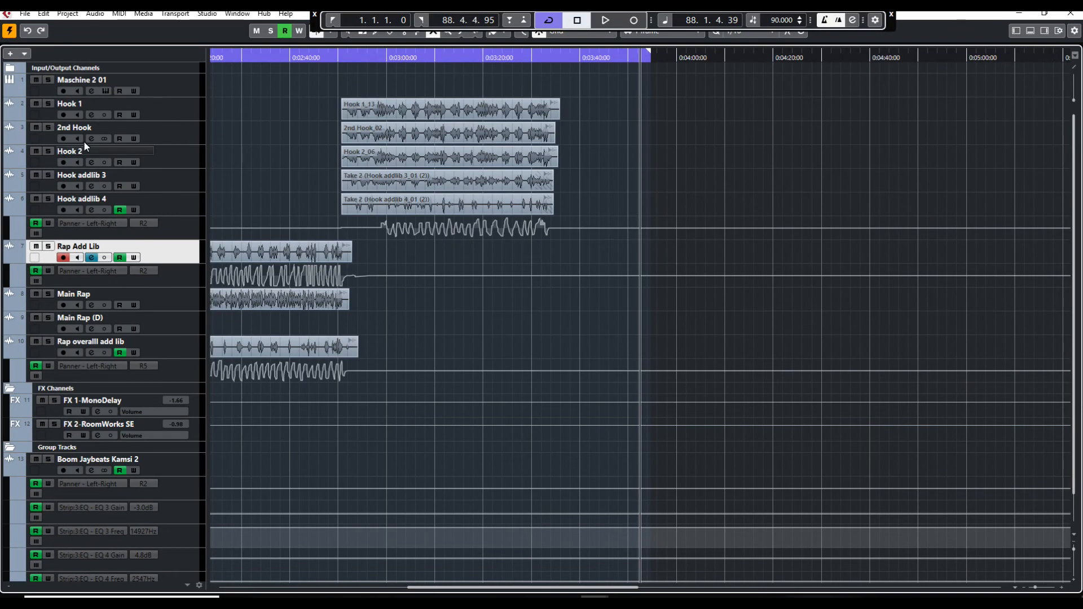
# Step: Examine the Maschine 2 01, Hook 1 and 2nd Hook tracks and the contents of the Input/Output Channels folder
pyautogui.moveTo(118, 98)
pyautogui.mouseDown()
pyautogui.moveTo(117, 114)
pyautogui.moveTo(118, 98)
pyautogui.mouseUp()
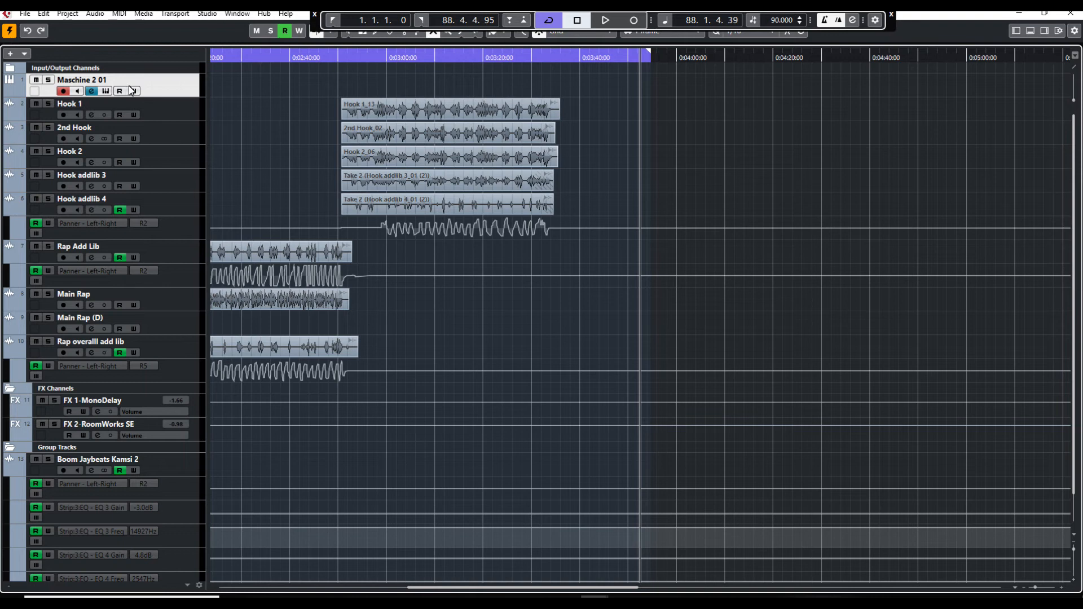
pyautogui.click(153, 112)
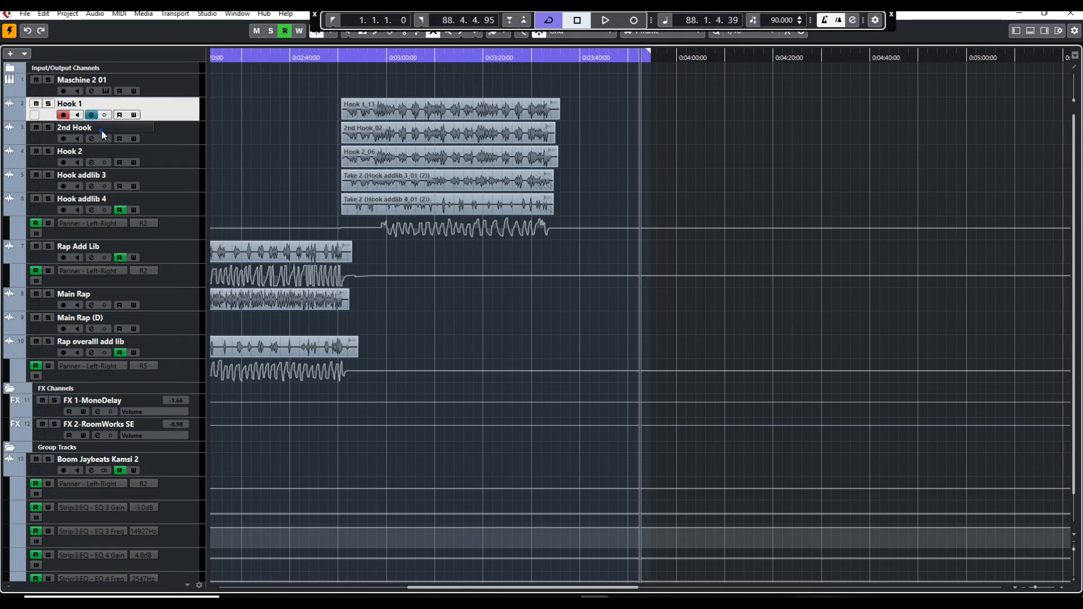
pyautogui.click(147, 135)
pyautogui.click(167, 93)
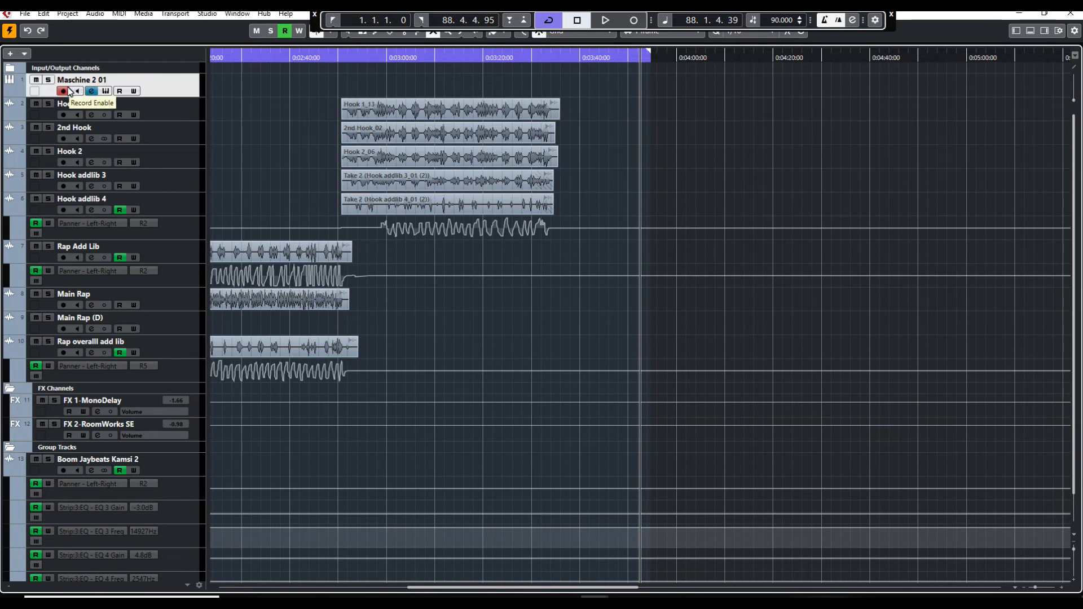
pyautogui.click(9, 70)
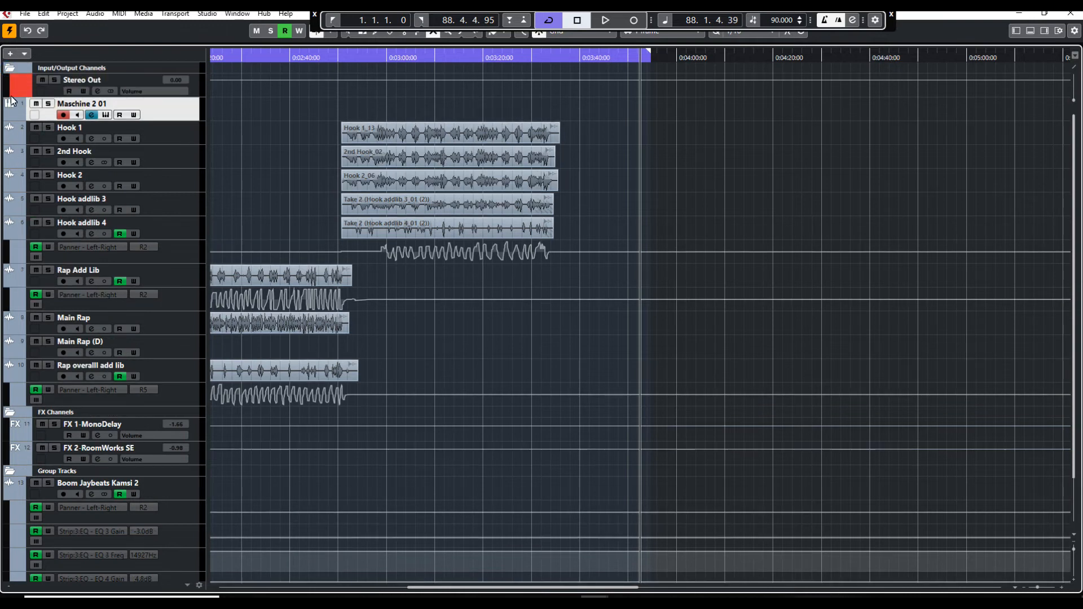
pyautogui.click(10, 69)
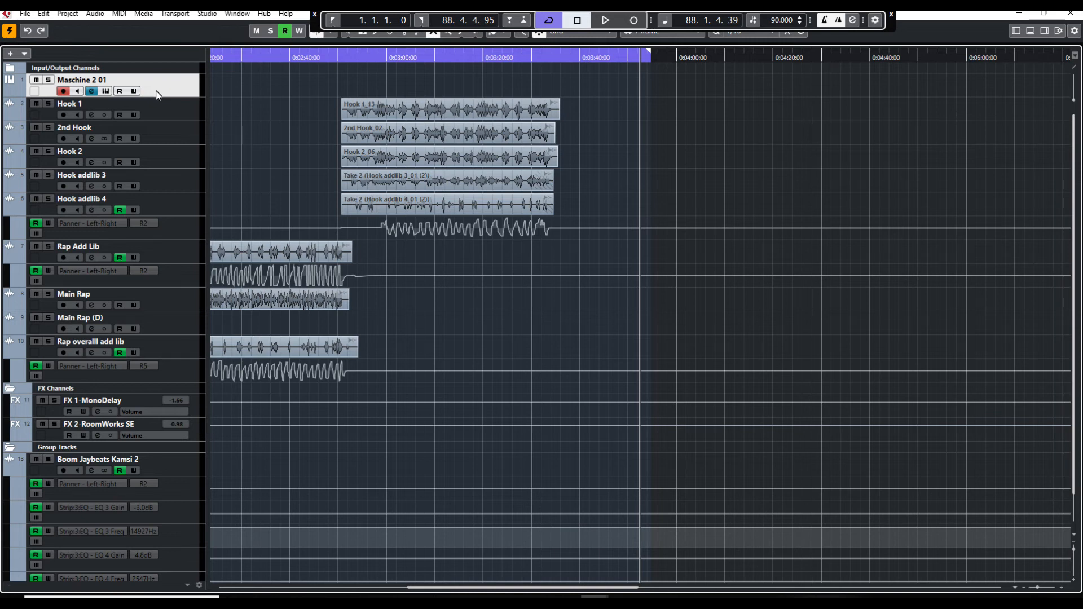
# Step: Examine the track types that can be added from the Hook 1 track, and close the list without adding any
pyautogui.rightClick(180, 113)
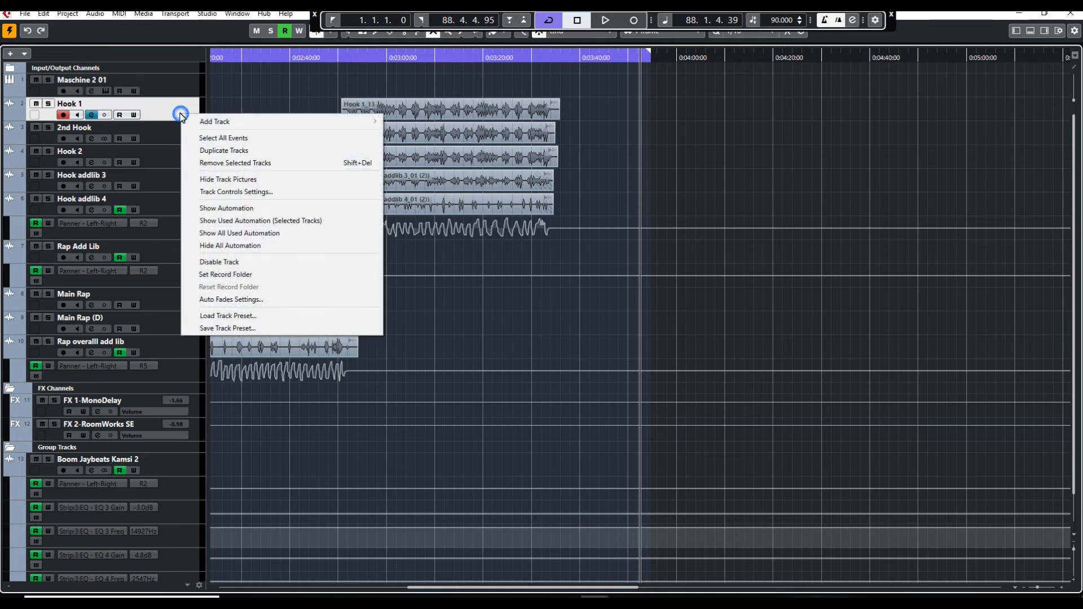
pyautogui.moveTo(219, 122)
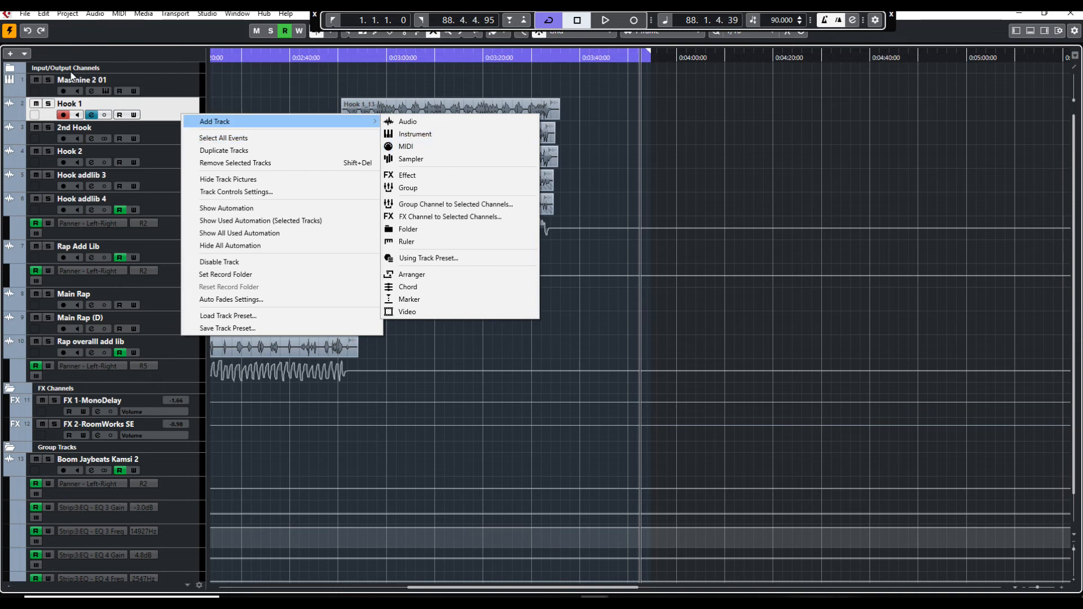
pyautogui.click(160, 66)
pyautogui.doubleClick(93, 101)
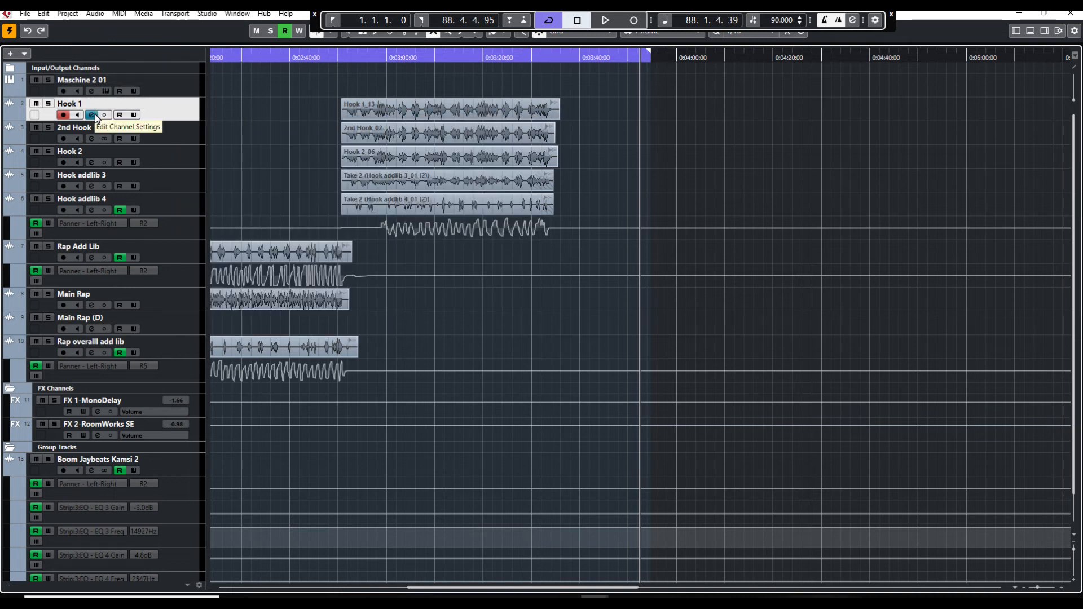
# Step: Open the channel settings of the Maschine 2 01 track and mute the channel
pyautogui.click(148, 90)
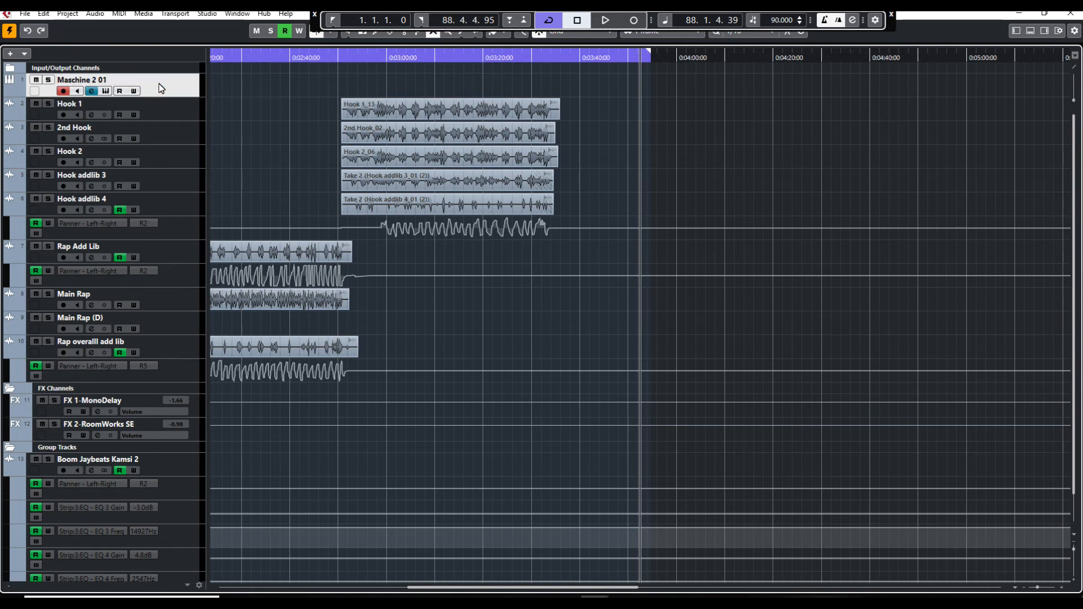
pyautogui.click(90, 92)
pyautogui.moveTo(456, 311); pyautogui.dragTo(400, 168)
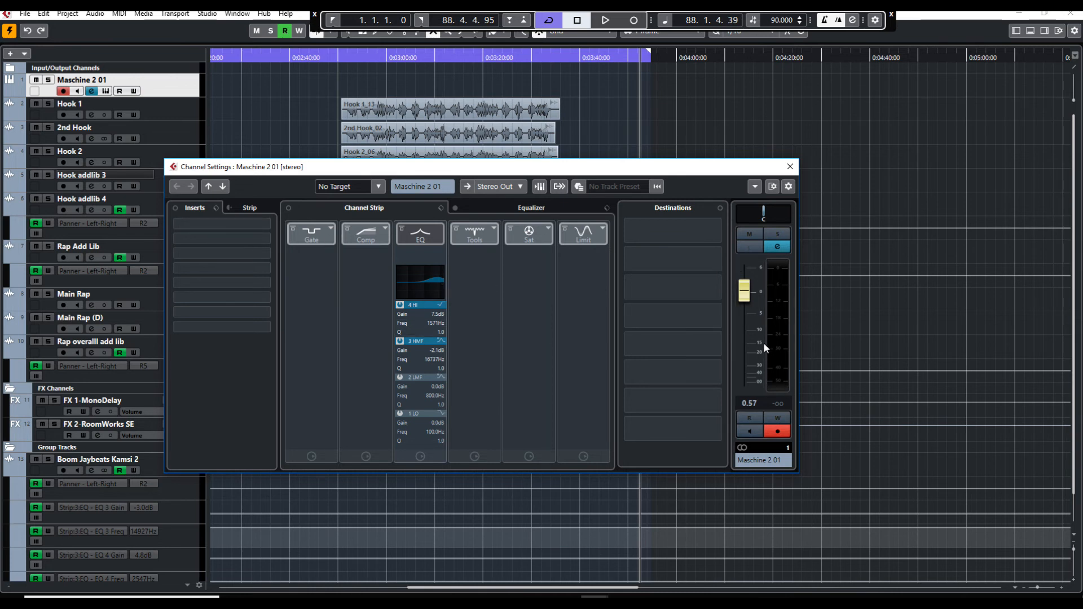
pyautogui.moveTo(663, 169); pyautogui.dragTo(607, 168)
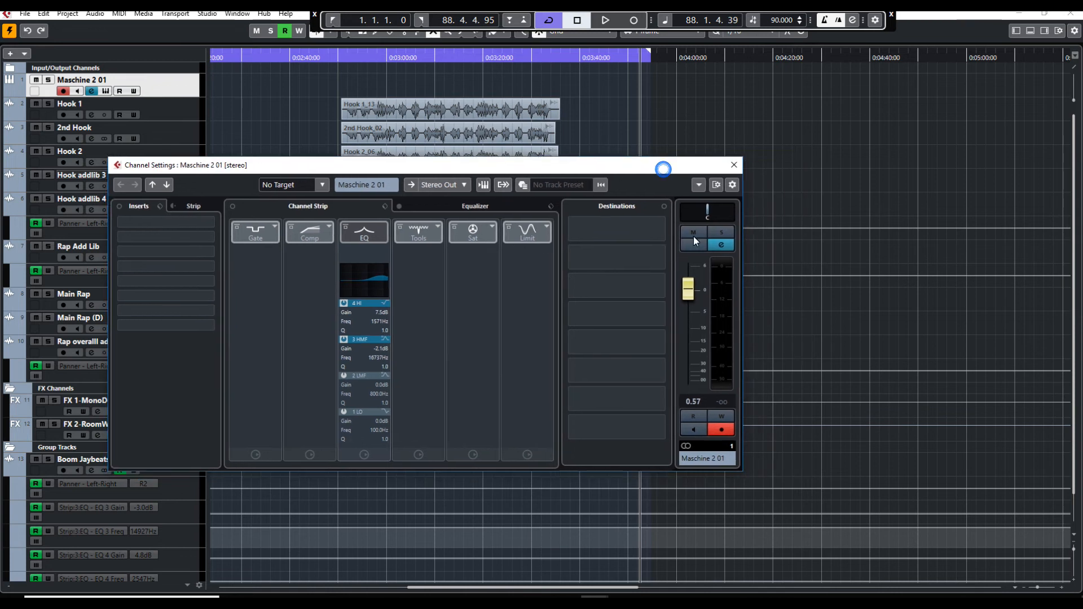
pyautogui.click(695, 232)
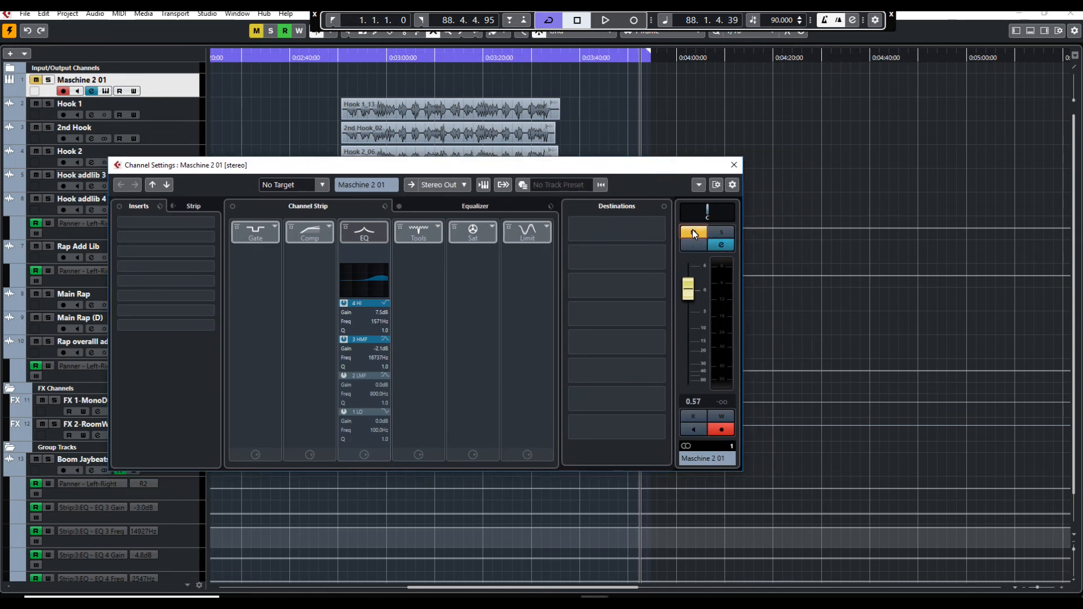
pyautogui.click(692, 231)
pyautogui.click(694, 232)
# Step: Lower the Maschine 2 01 channel volume to about -0.04, pan it to R6, and close its channel settings
pyautogui.moveTo(693, 299); pyautogui.dragTo(697, 331)
pyautogui.moveTo(696, 292); pyautogui.dragTo(696, 295)
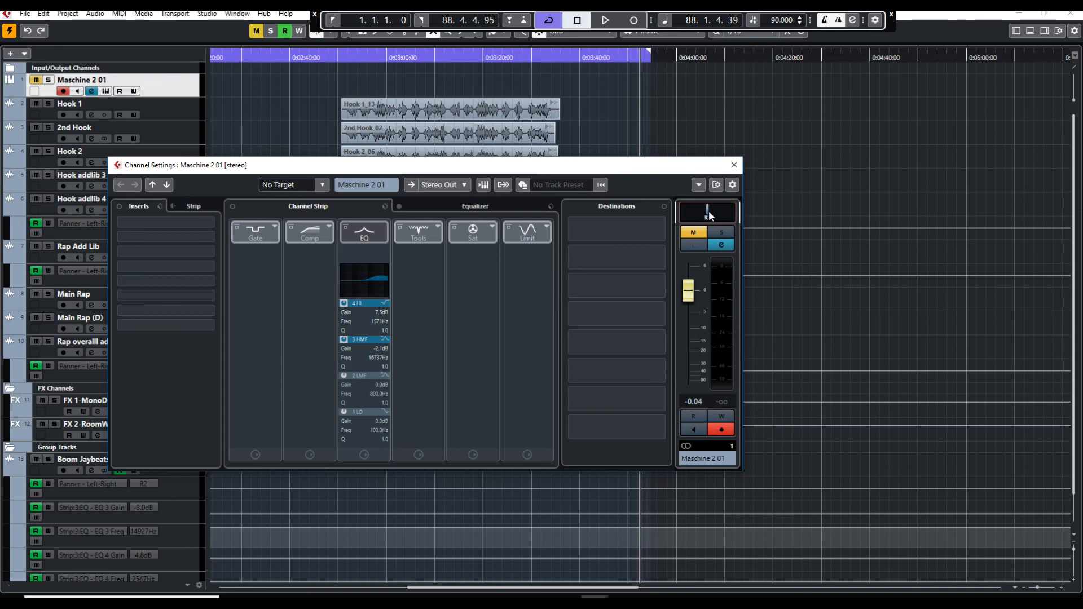
pyautogui.moveTo(585, 167); pyautogui.dragTo(652, 182)
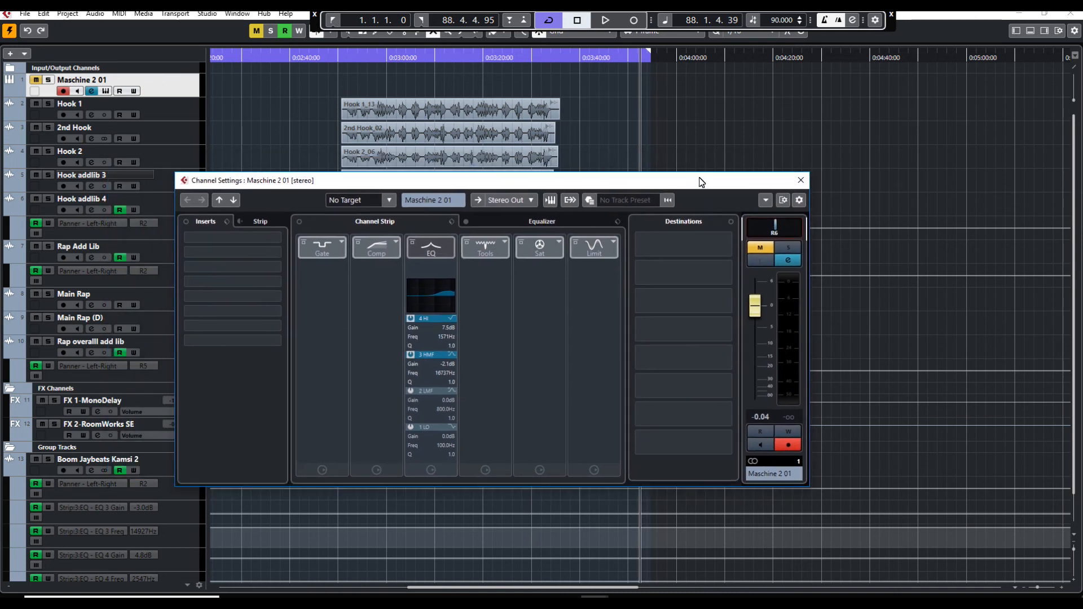
pyautogui.click(800, 180)
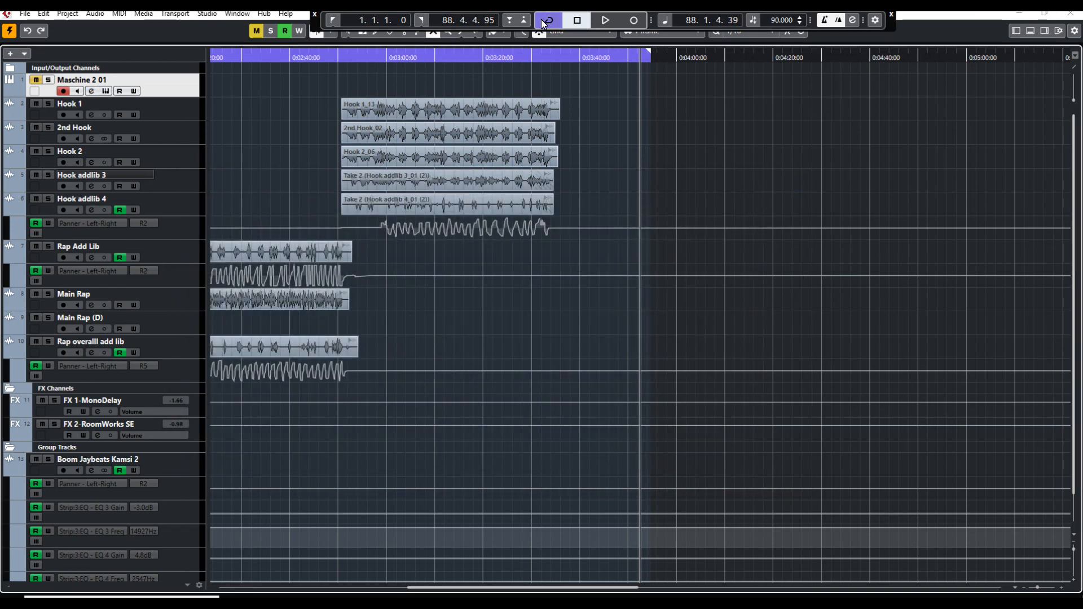
# Step: Play the project from the left locator and unmute the Maschine 2 01 track during playback
pyautogui.click(578, 21)
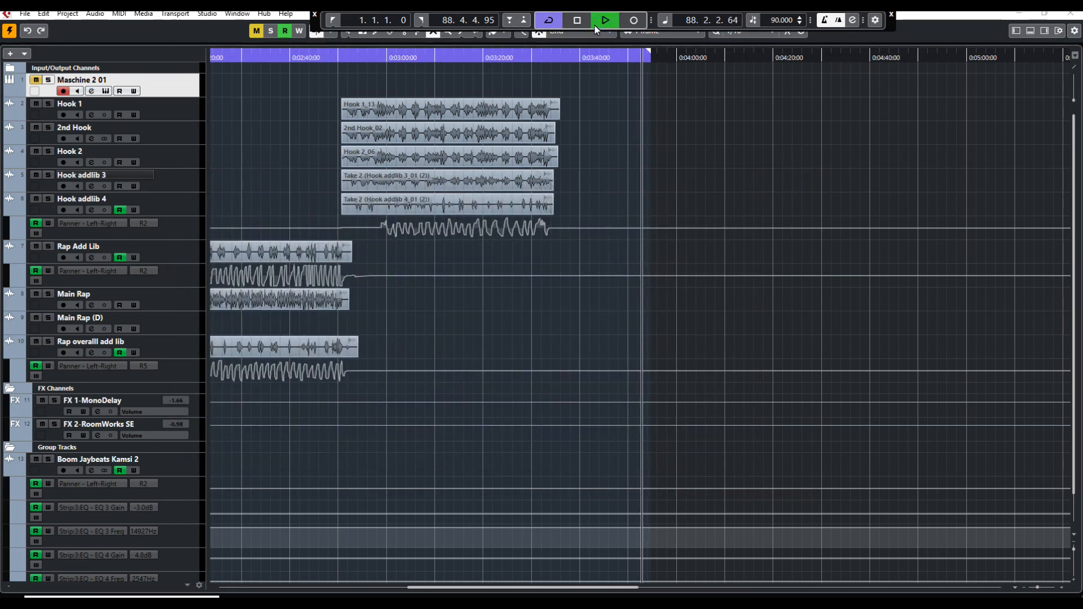
pyautogui.click(331, 21)
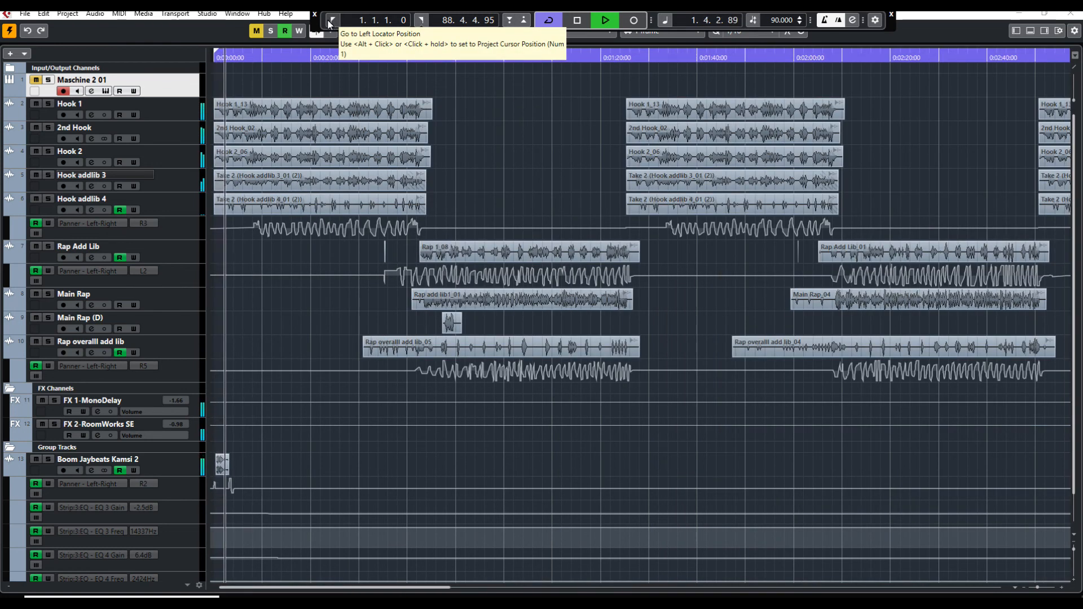
pyautogui.click(37, 81)
pyautogui.click(37, 81)
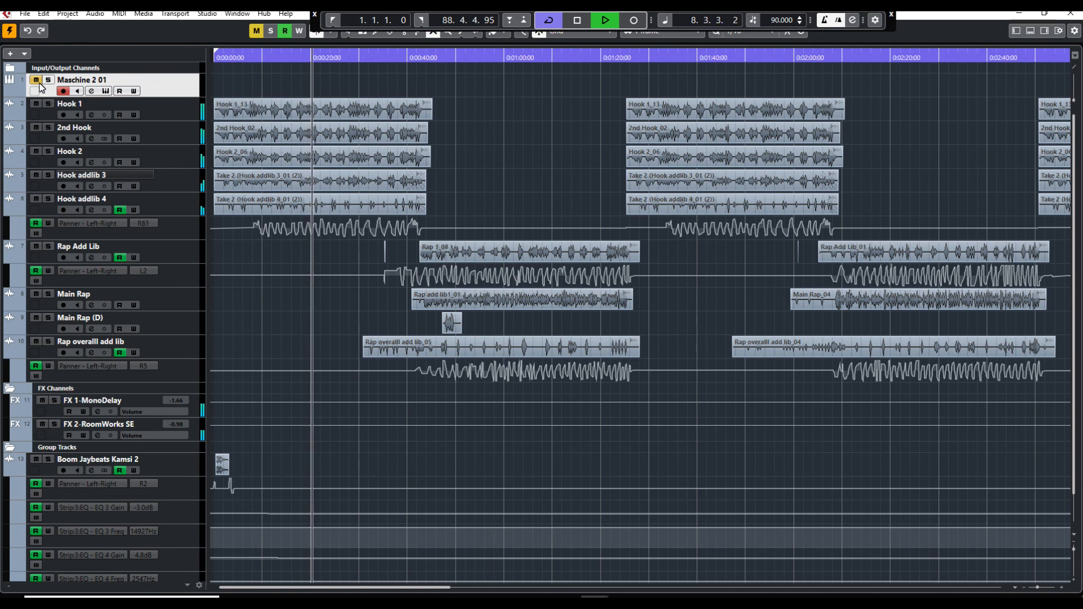
pyautogui.click(38, 82)
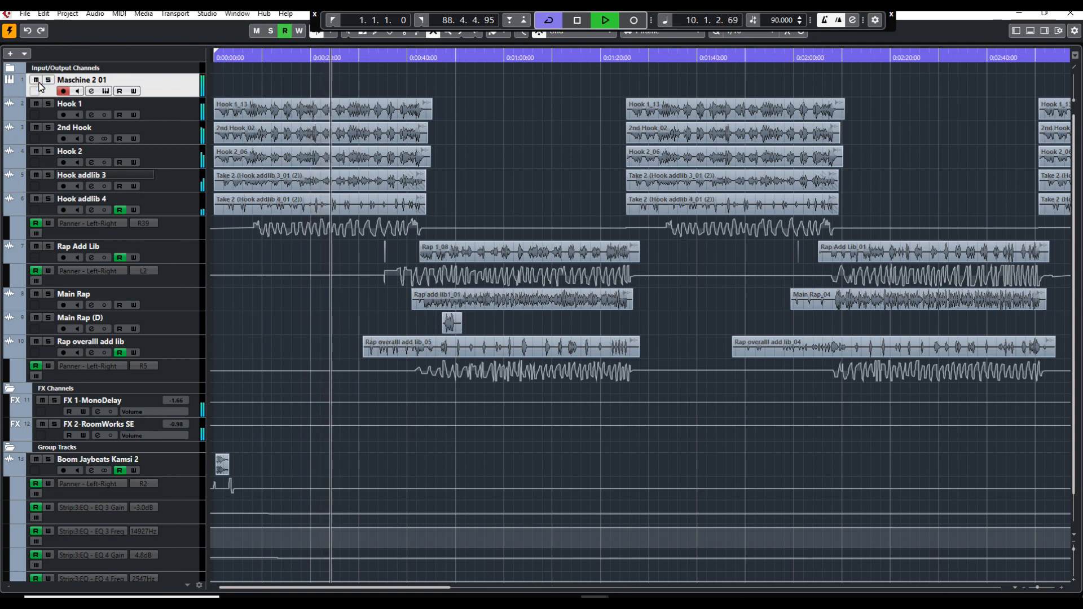
# Step: Solo the Maschine 2 01 track and open its Maschine 2 instrument window
pyautogui.click(49, 81)
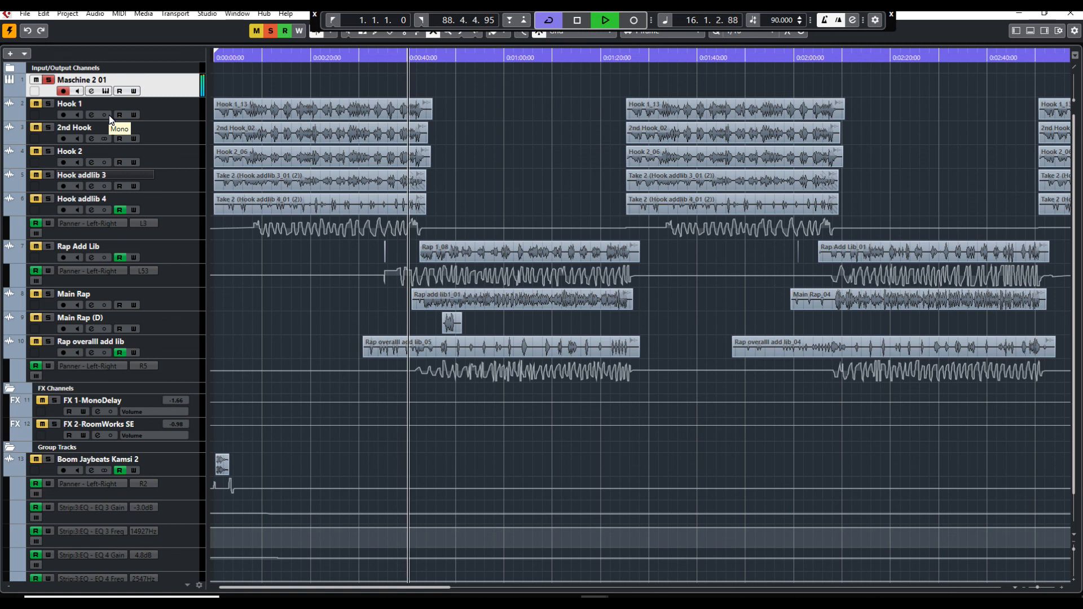
pyautogui.click(105, 91)
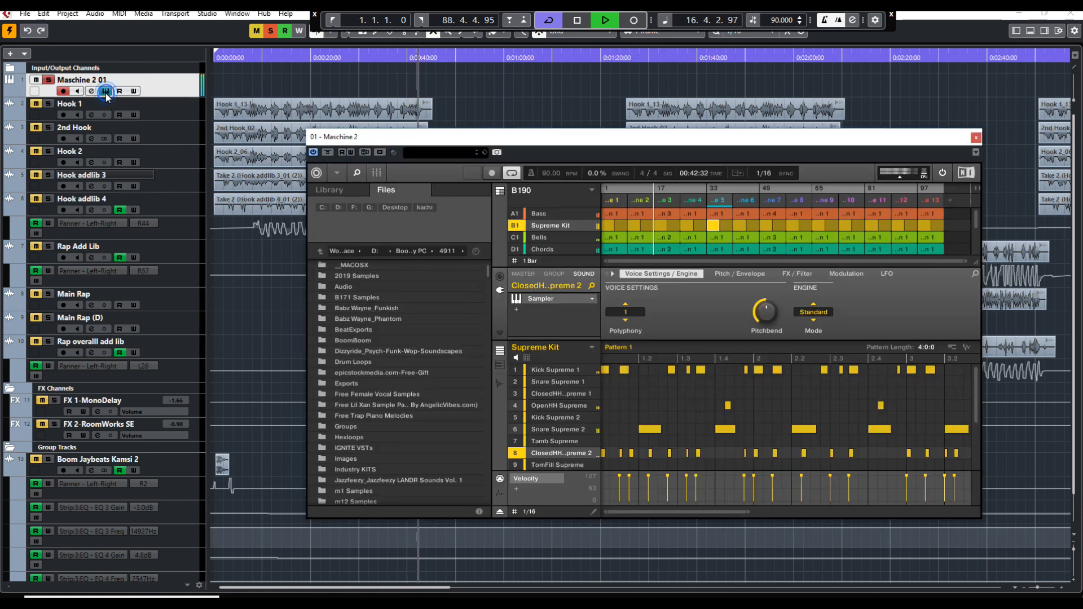
pyautogui.moveTo(531, 141); pyautogui.dragTo(457, 120)
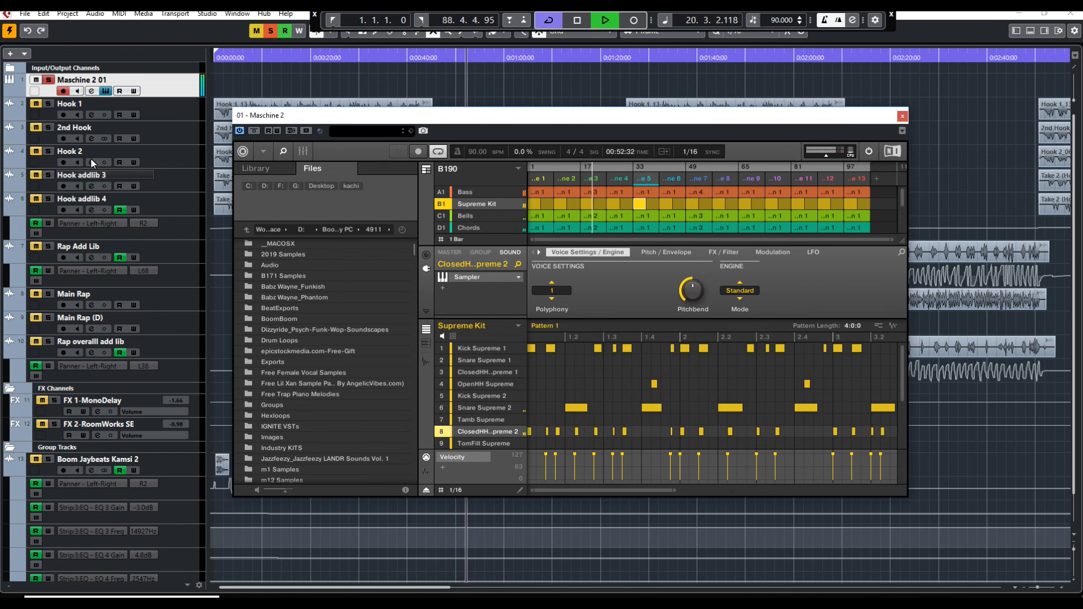
# Step: Examine the groups and Supreme Kit pattern in the Maschine 2 window during playback, and stop playback
pyautogui.moveTo(468, 123); pyautogui.dragTo(512, 131)
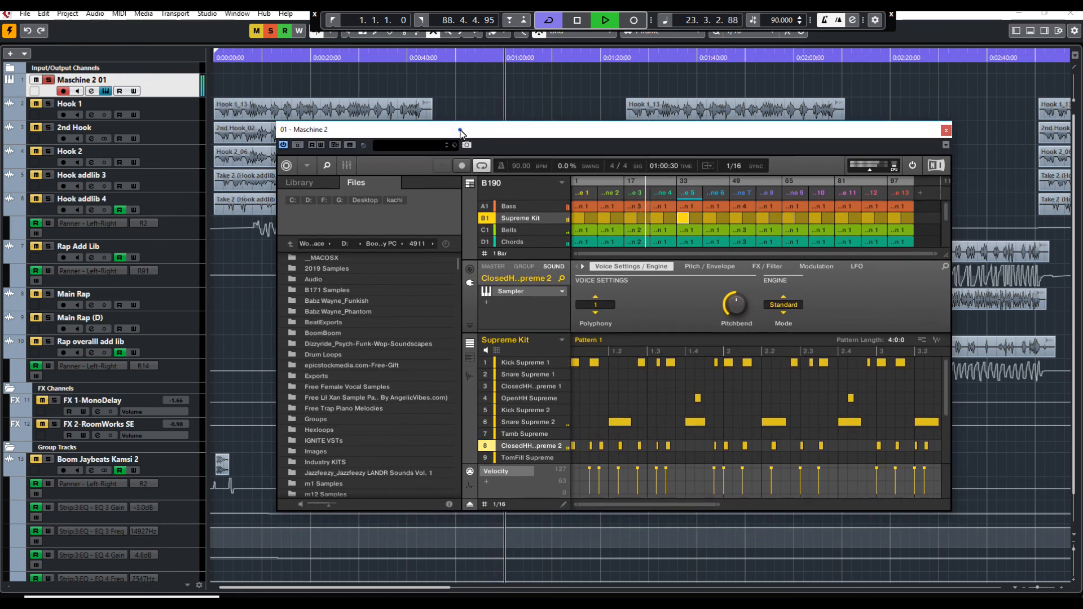
pyautogui.moveTo(459, 126); pyautogui.dragTo(435, 118)
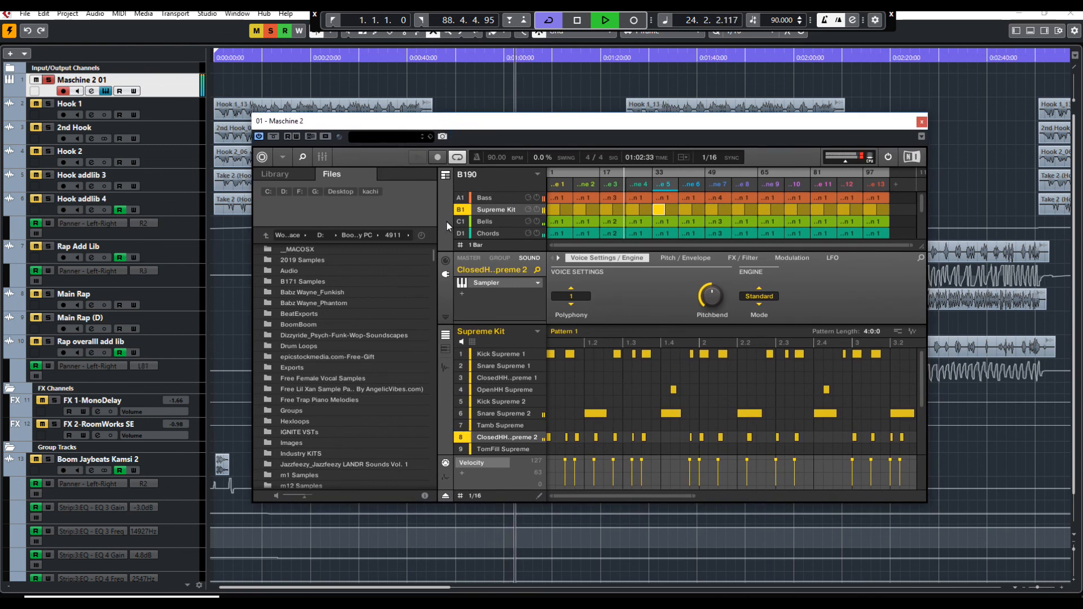
pyautogui.click(571, 22)
pyautogui.moveTo(522, 124)
pyautogui.mouseDown()
pyautogui.moveTo(549, 122)
pyautogui.moveTo(540, 119)
pyautogui.mouseUp()
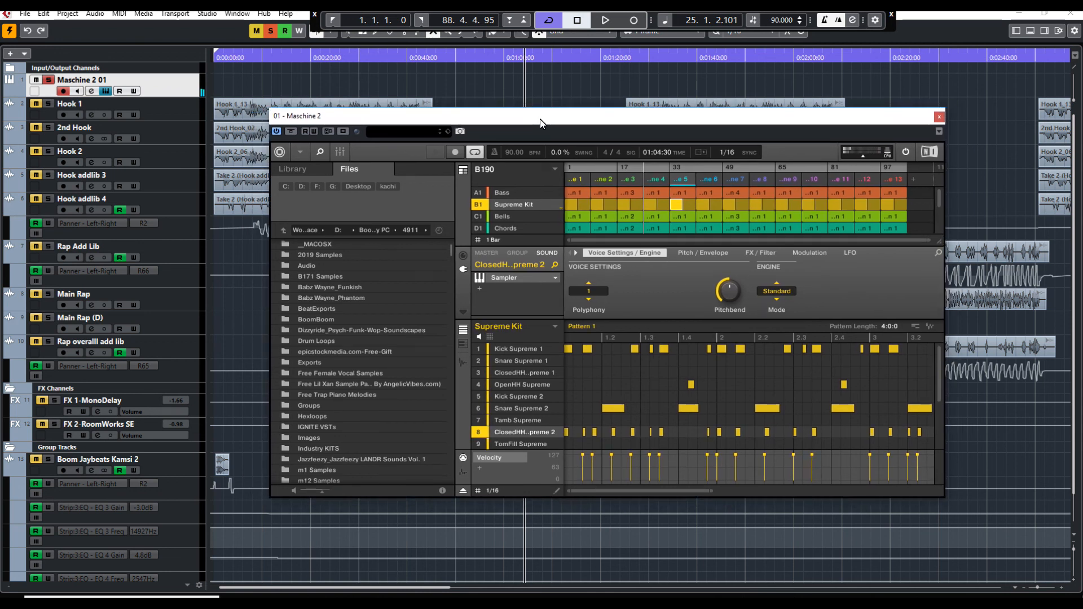